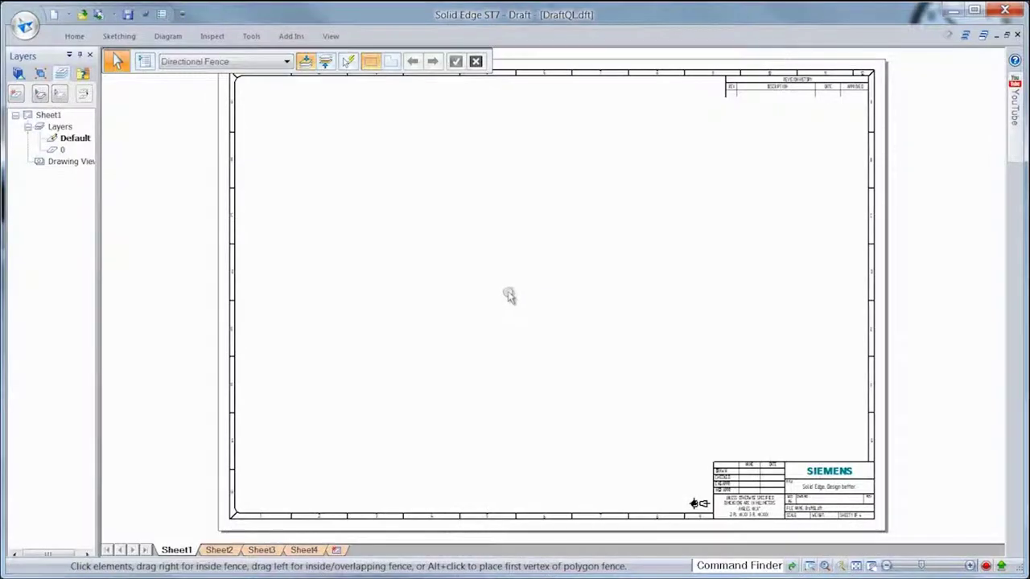
Load the DELTA Machined accessory drive cover in View Wizard and place profile and circular views
right_click(505, 277)
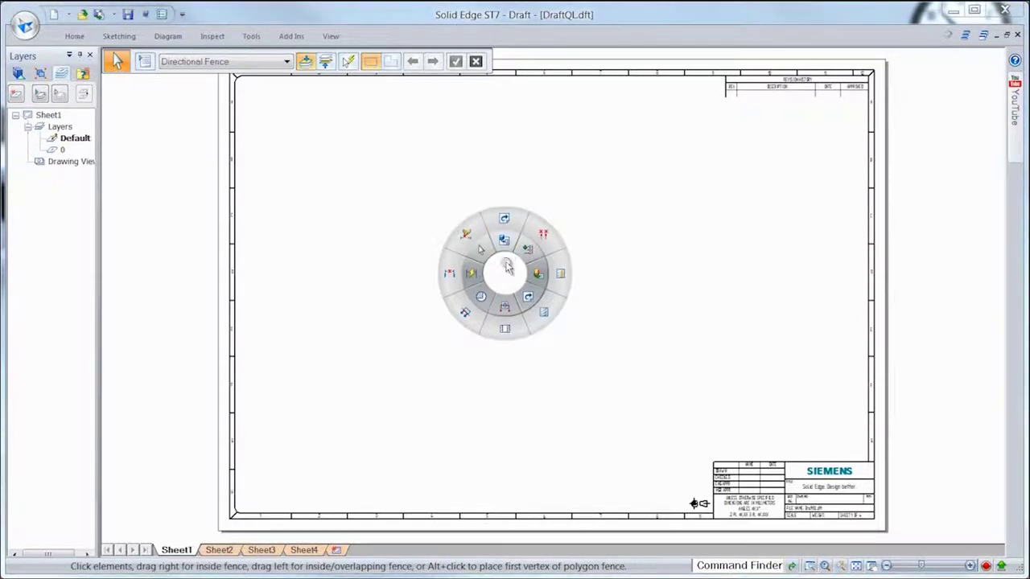
click(505, 246)
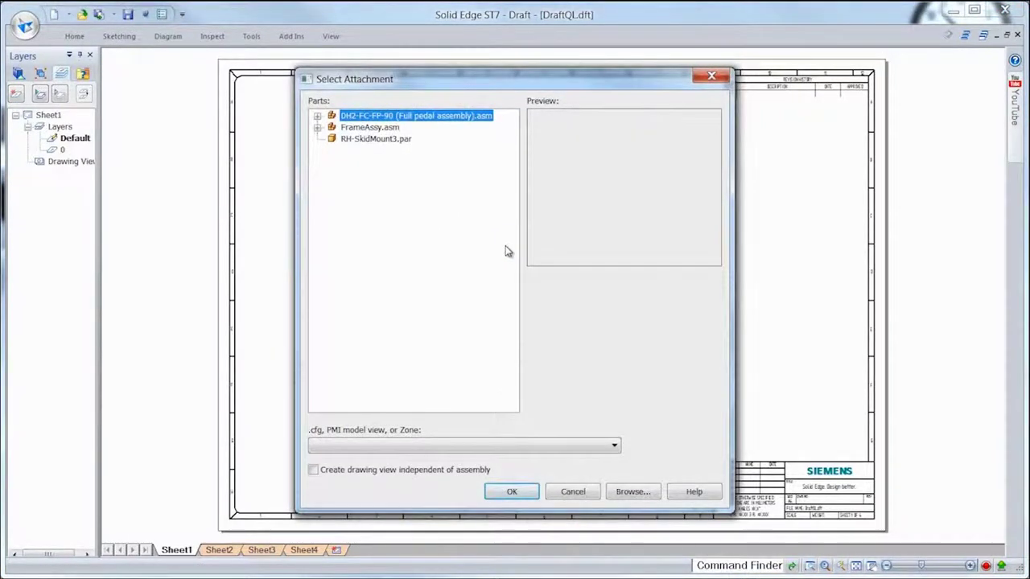
click(629, 493)
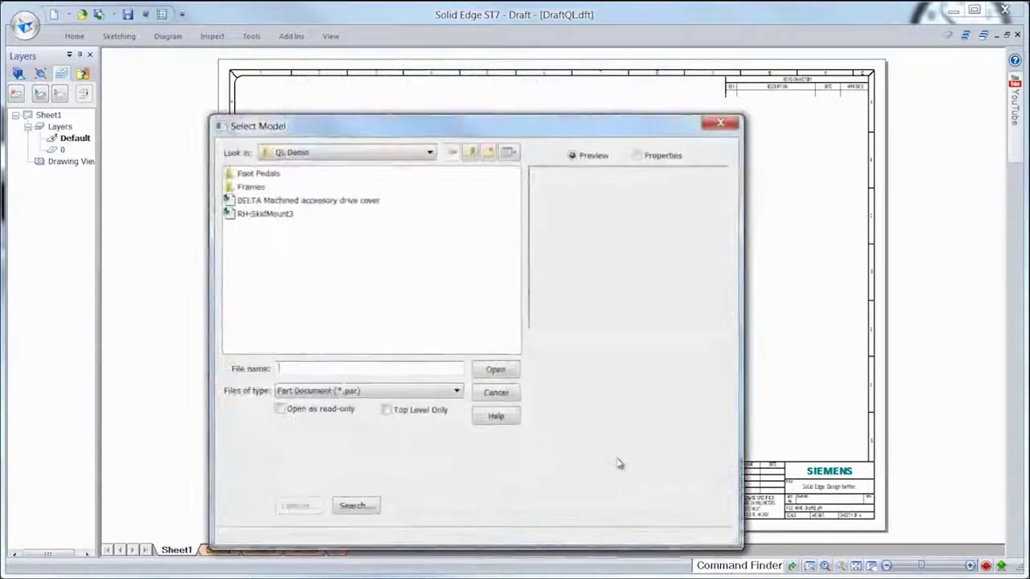
click(368, 201)
click(495, 370)
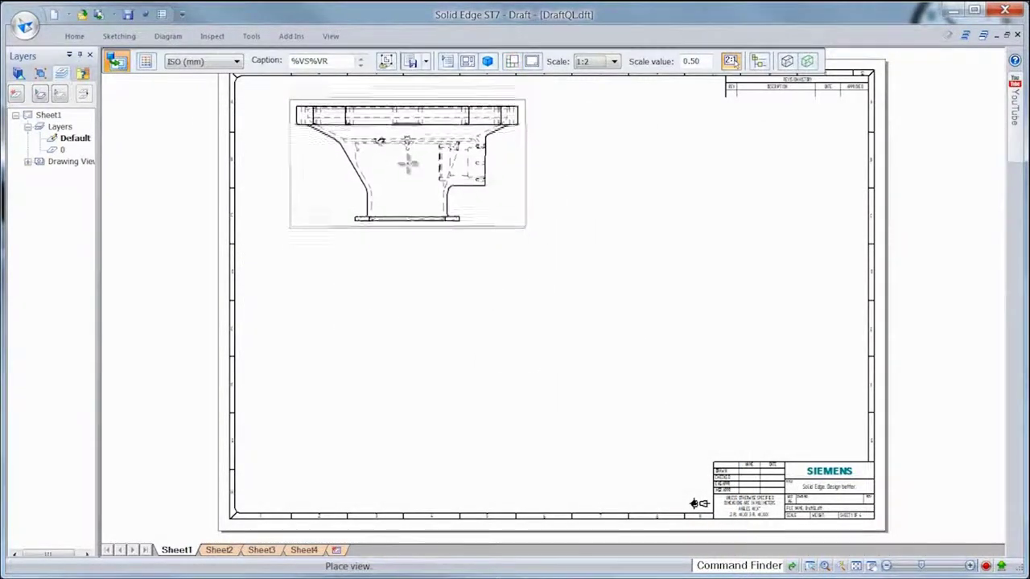
click(406, 161)
click(427, 376)
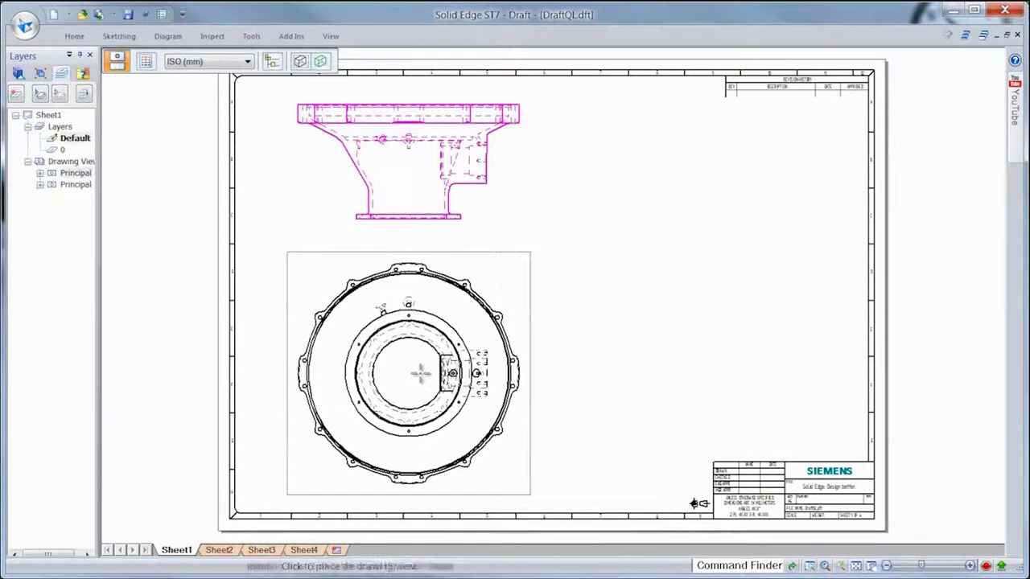
Add a shaded-with-edges pictorial view and move it to the sheet's top right
click(299, 61)
click(354, 117)
click(584, 226)
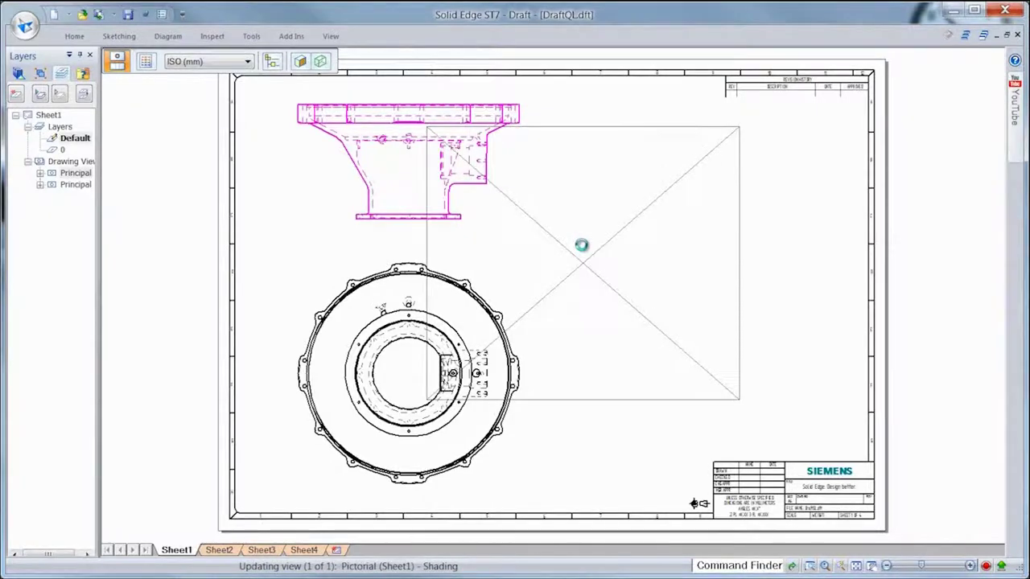
click(581, 245)
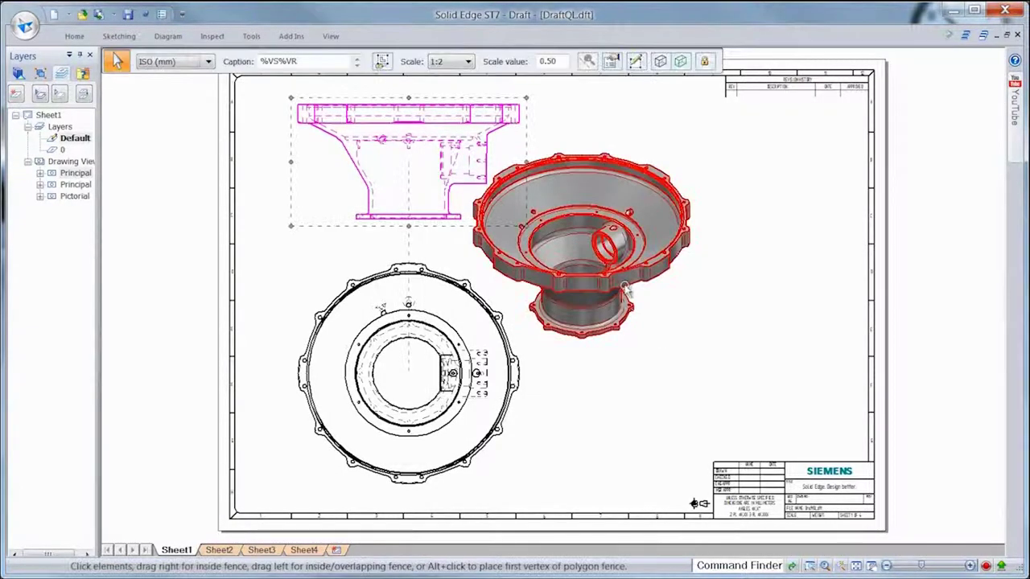
drag(626, 288, 794, 233)
click(292, 268)
Retrieve model dimensions onto the profile and circular views
right_click(292, 267)
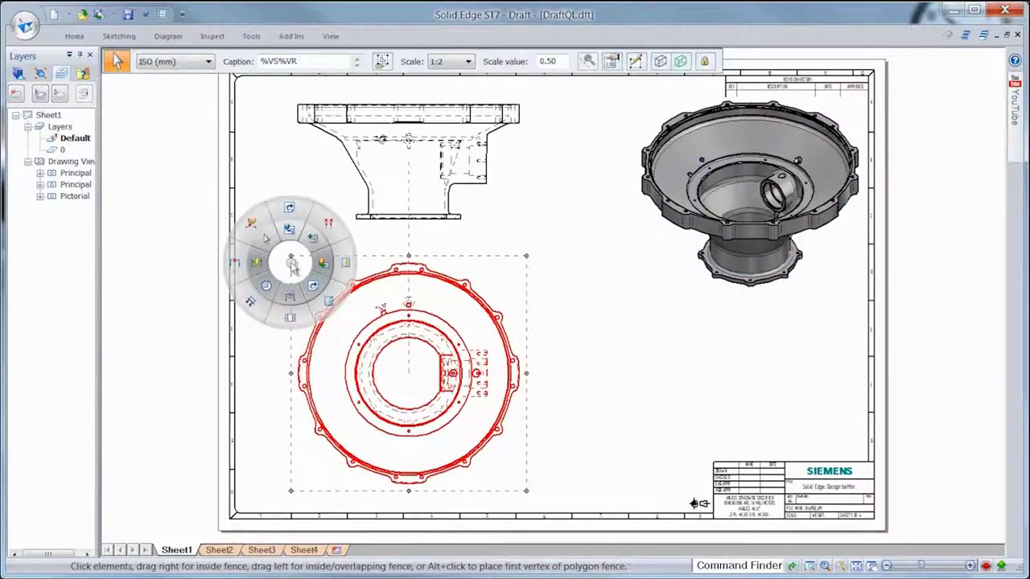
click(251, 225)
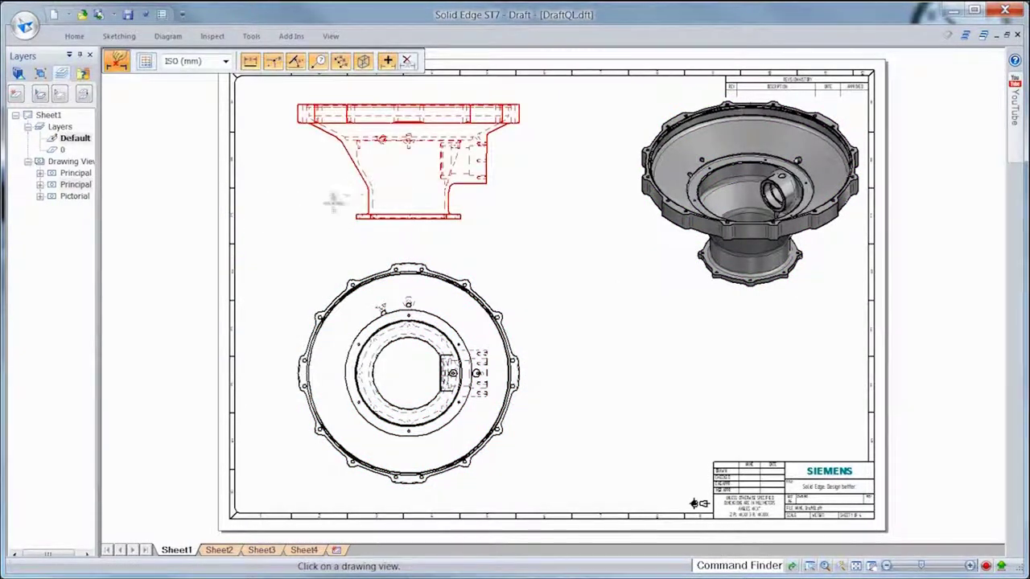
click(325, 208)
click(345, 289)
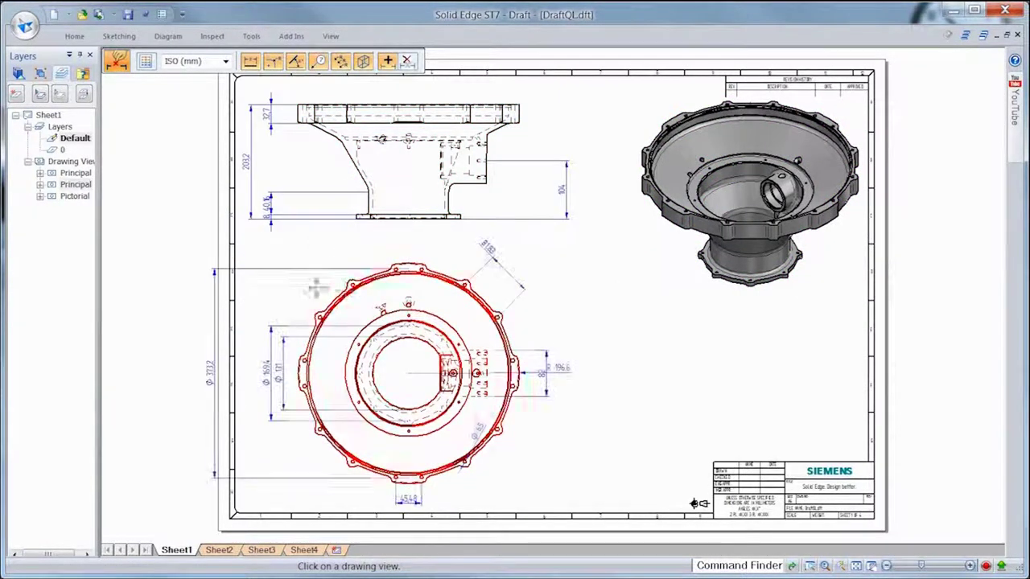
right_click(313, 244)
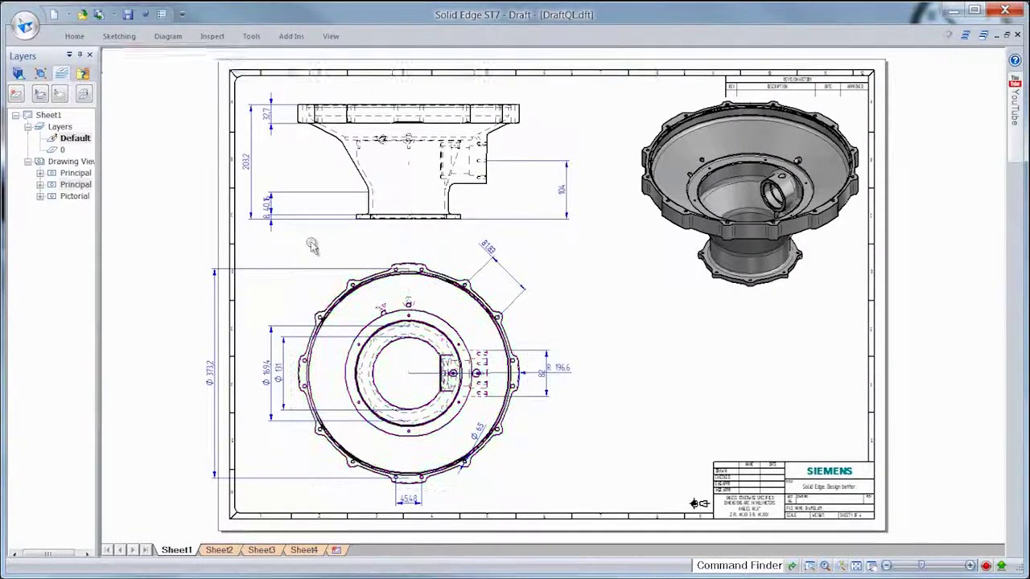
Restack both views' dimensions with Stack Pitch cleanup
click(349, 210)
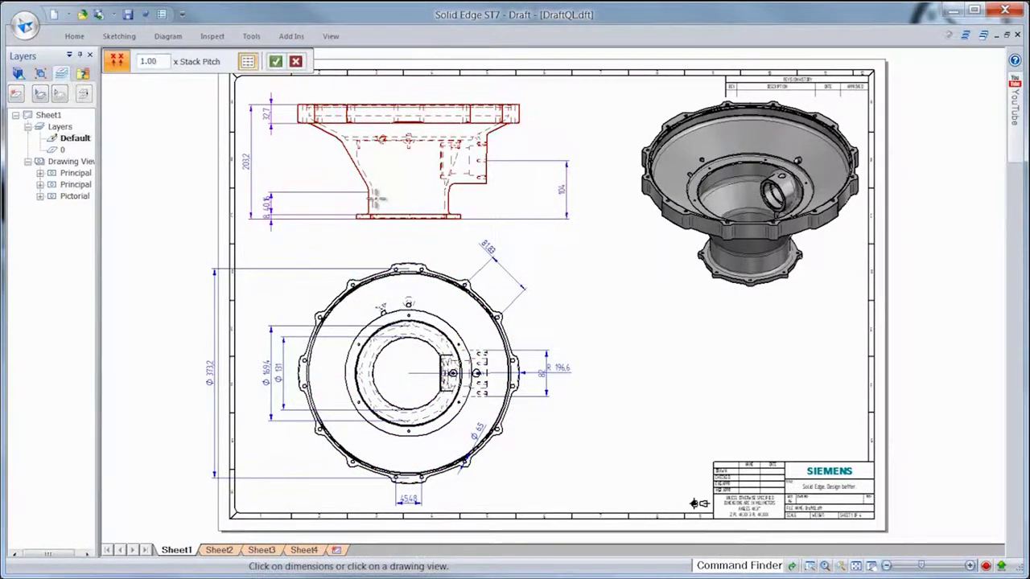
click(344, 239)
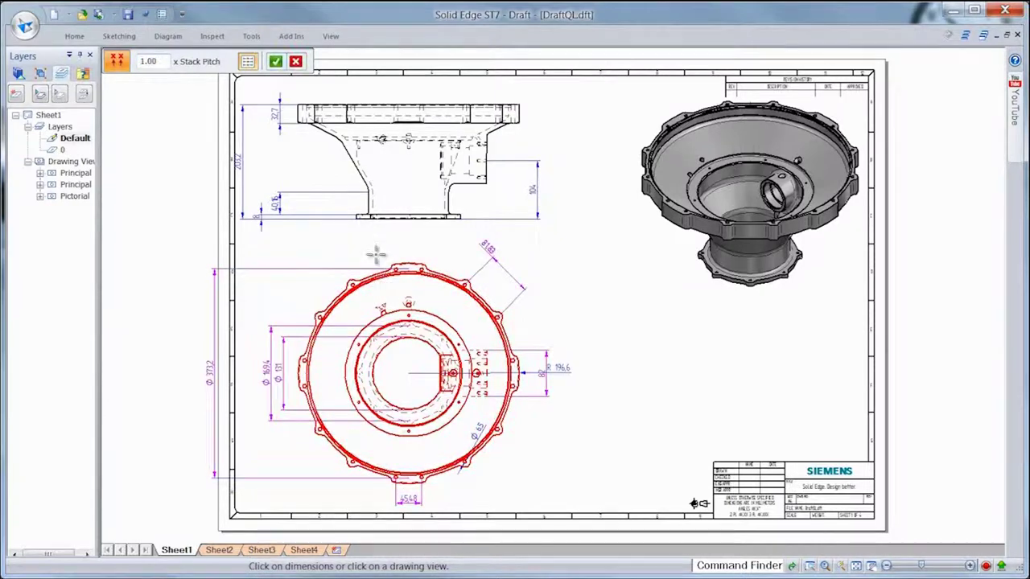
click(376, 256)
key(Escape)
Shift the principal views right and pull the 81.83 dimension closer to the circular view
click(447, 269)
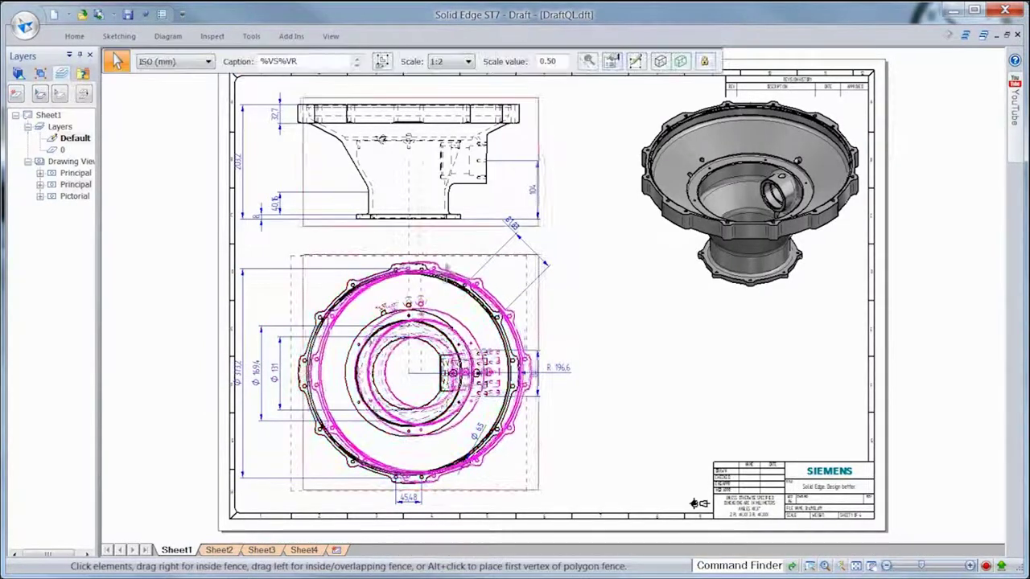
drag(445, 271, 464, 271)
click(547, 271)
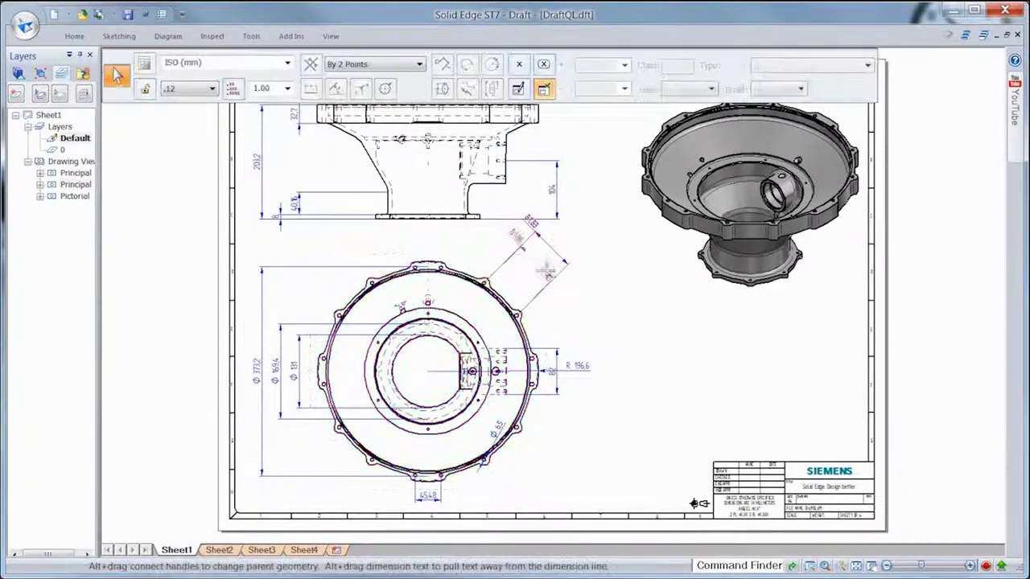
drag(547, 271, 523, 293)
click(593, 295)
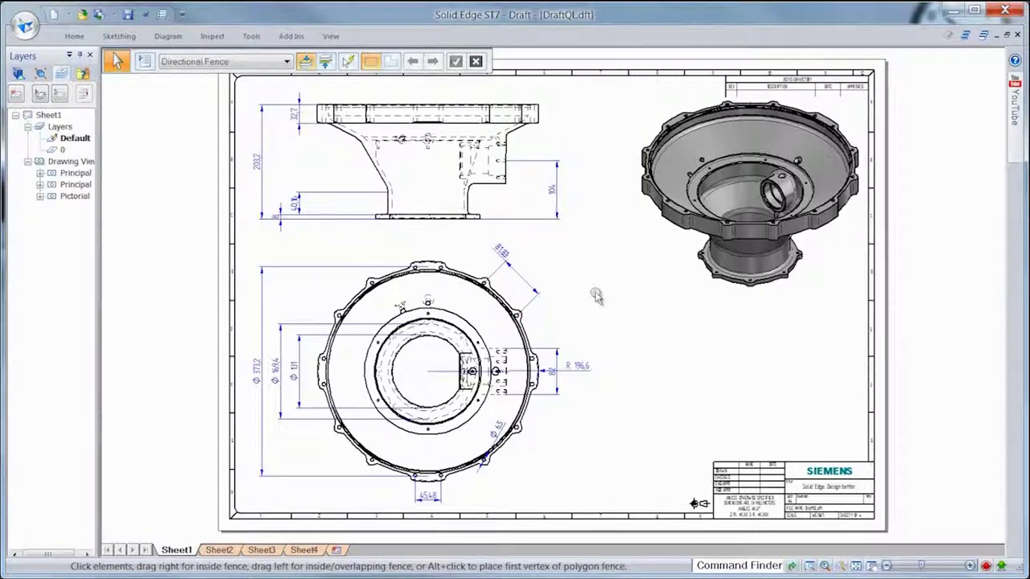
right_click(595, 295)
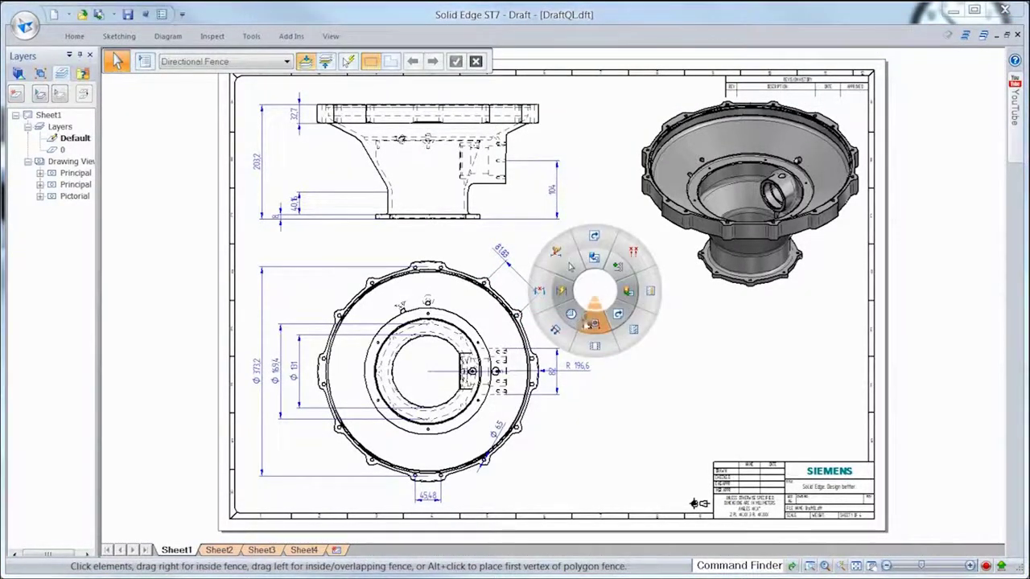
Create DETAIL B of the circular view's rim to its right, circle moved to the lower rim
click(592, 323)
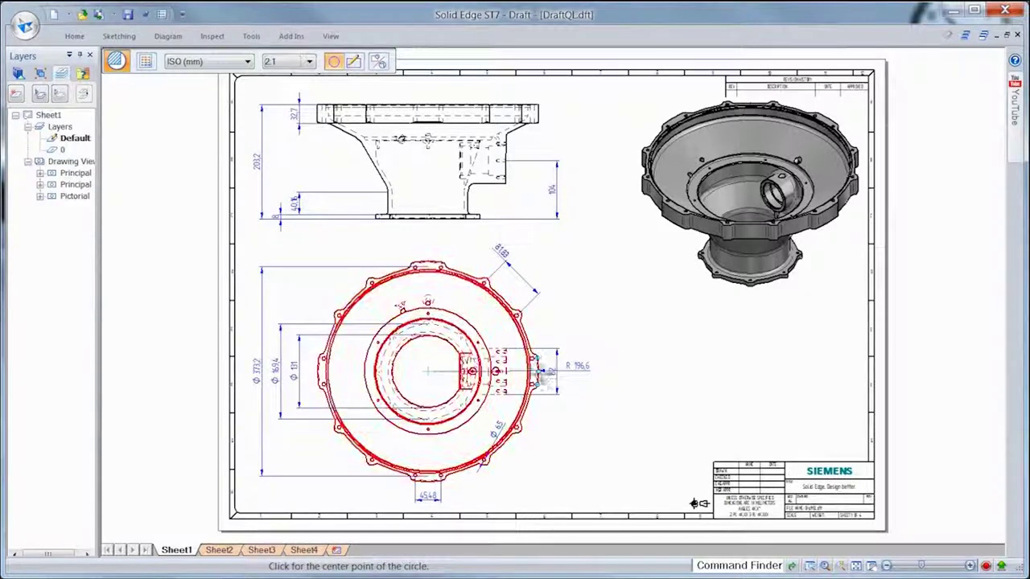
click(509, 332)
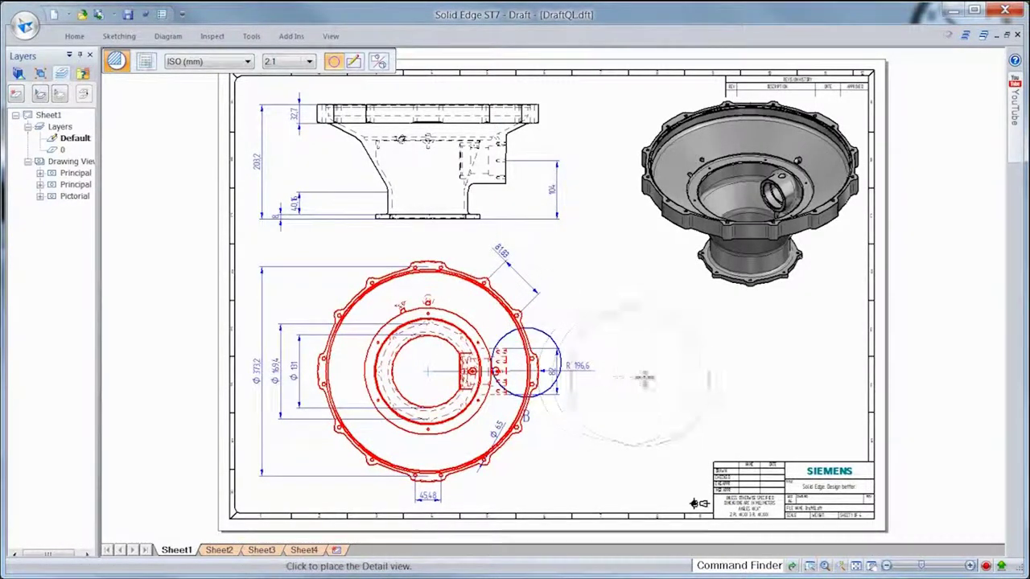
click(647, 376)
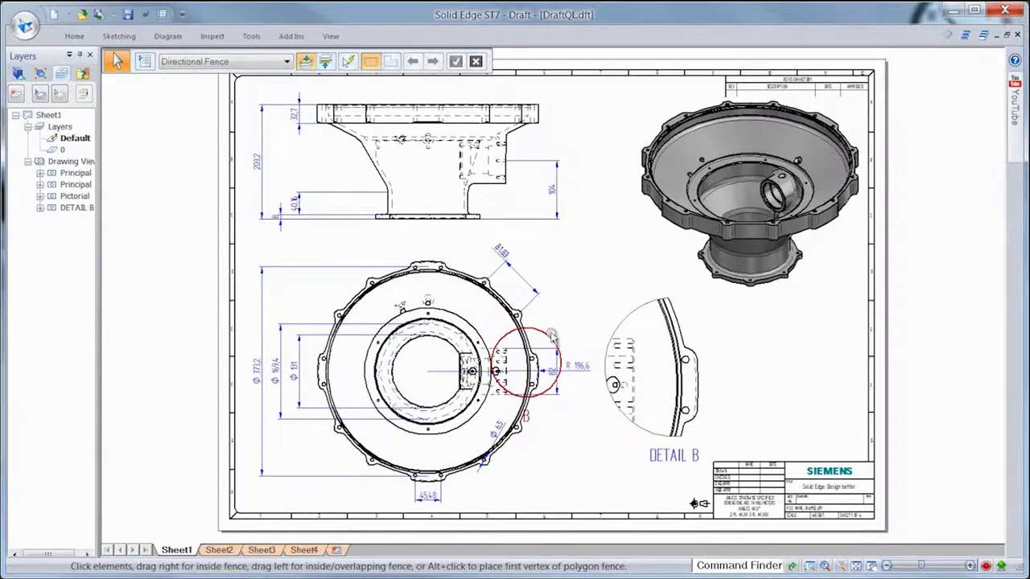
drag(552, 336, 524, 419)
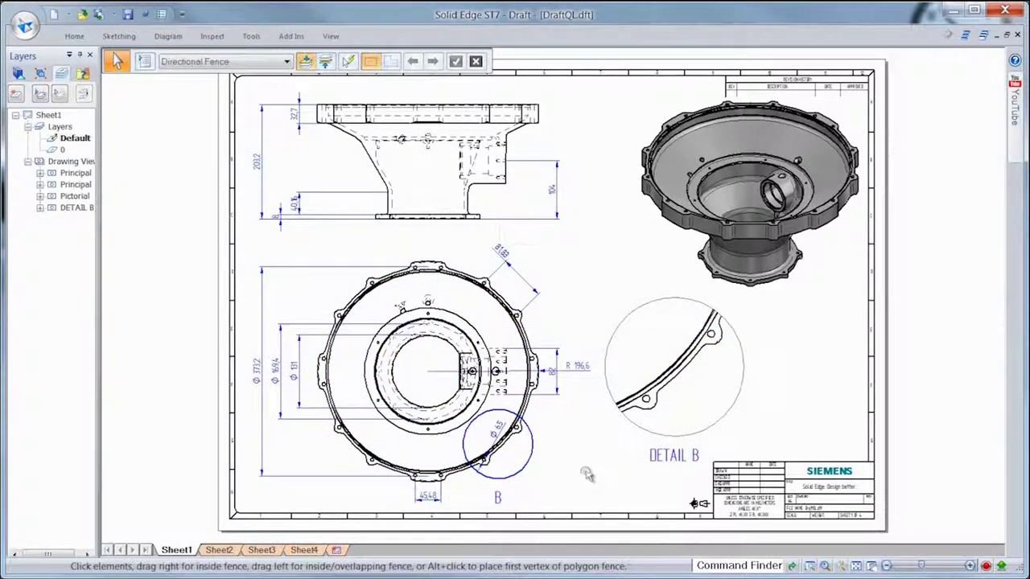
Place datum frame A on the flange's top edge in the profile view
scroll(525, 135, up, 2)
scroll(582, 218, down, 1)
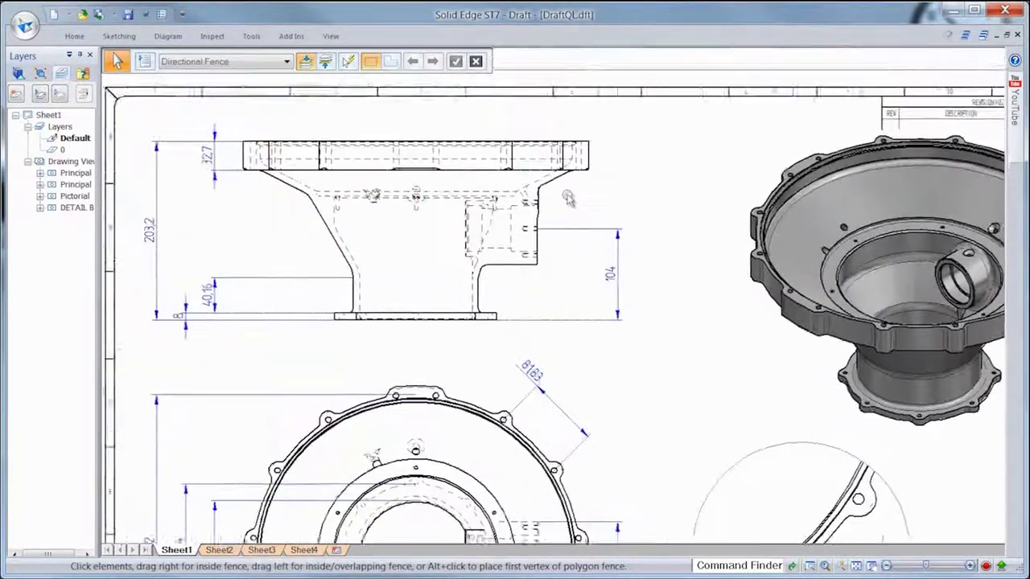
click(70, 36)
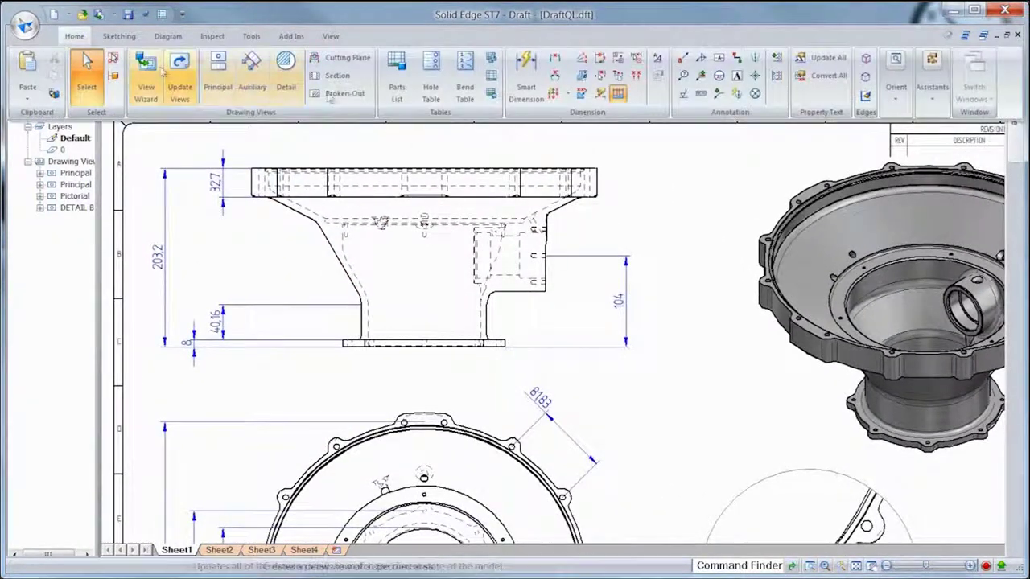
click(718, 65)
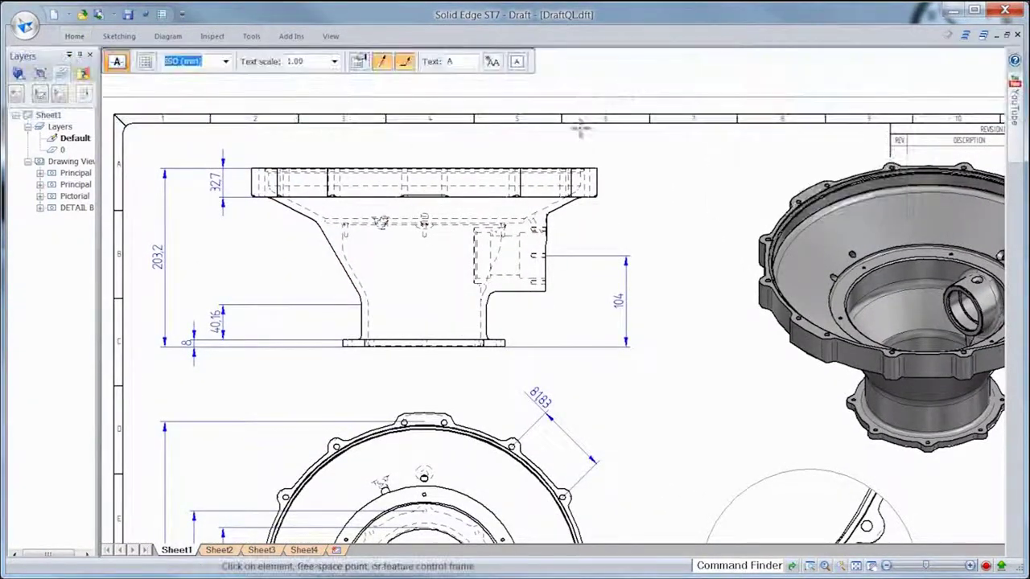
click(529, 165)
click(529, 148)
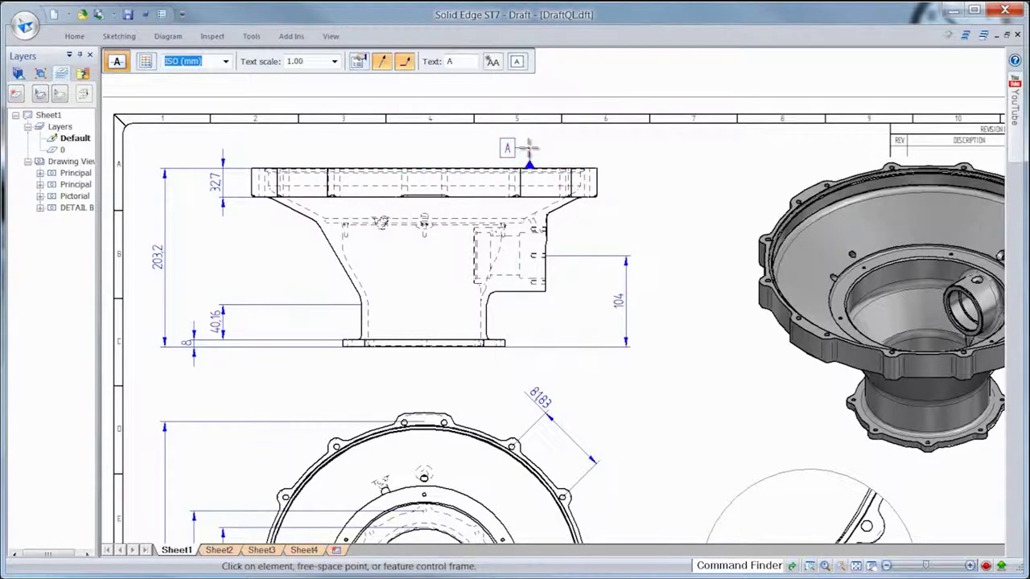
key(Escape)
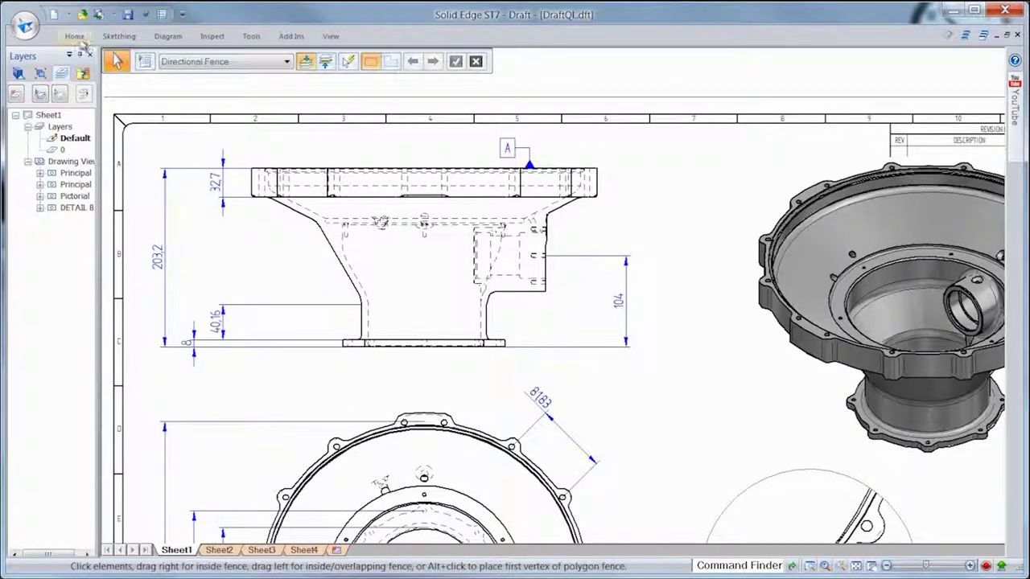
click(74, 36)
Start a feature control frame containing the maximum-material symbol and datum A reference
click(703, 95)
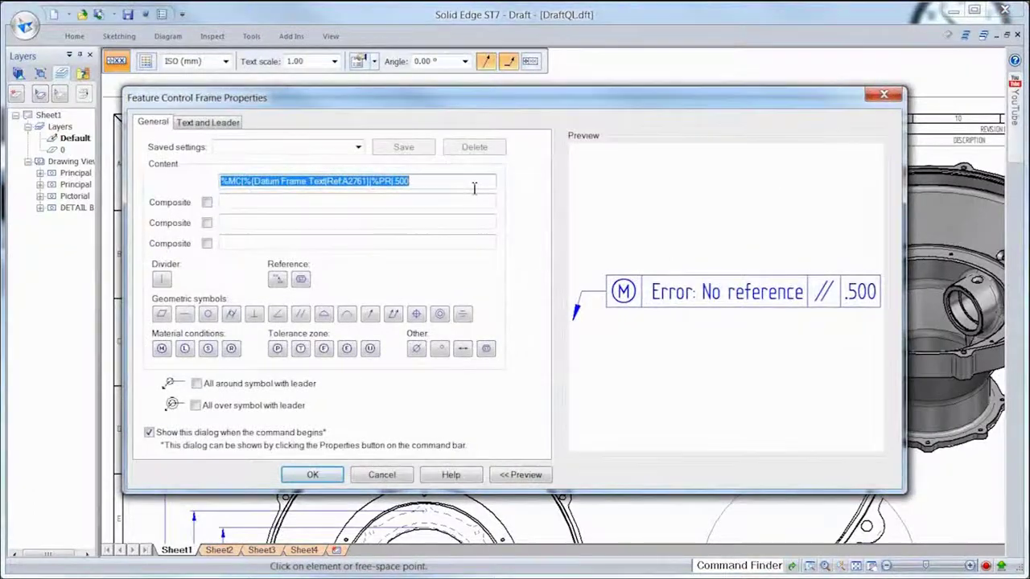
key(Delete)
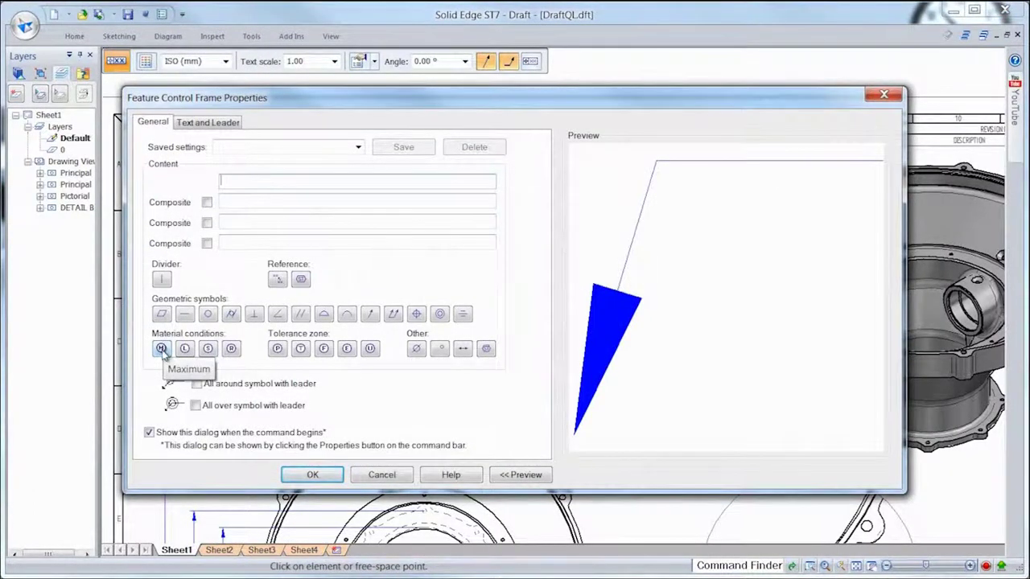
click(161, 348)
click(277, 279)
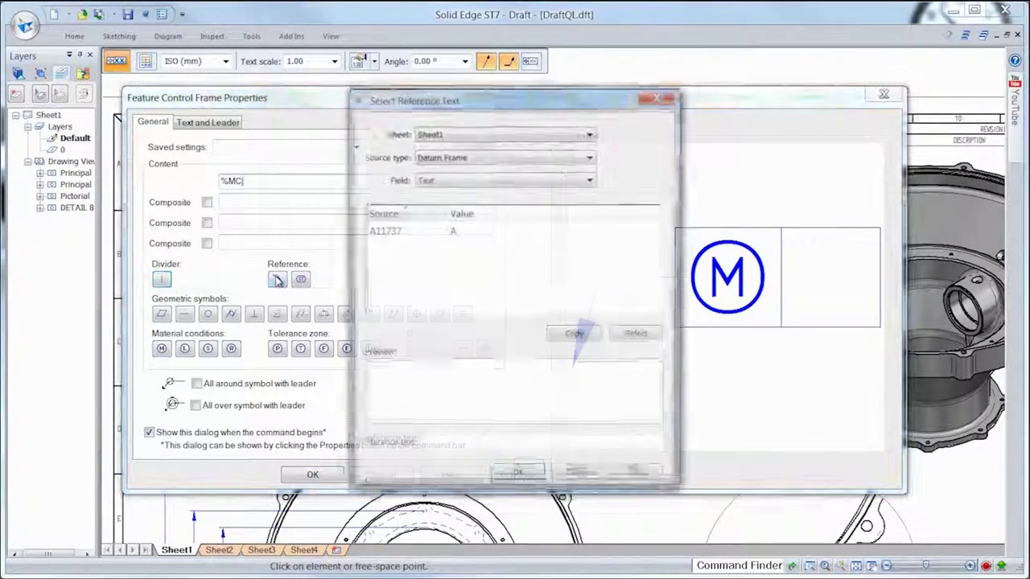
click(394, 231)
click(632, 335)
click(518, 476)
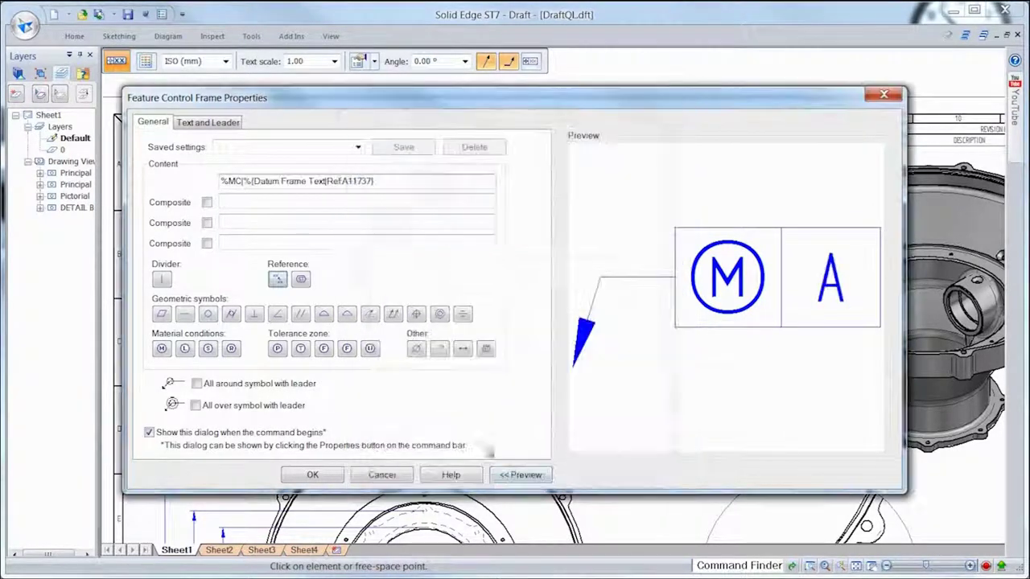
Add parallelism and .500 tolerance, then place the frame with its leader on the bottom edge
click(161, 279)
click(299, 313)
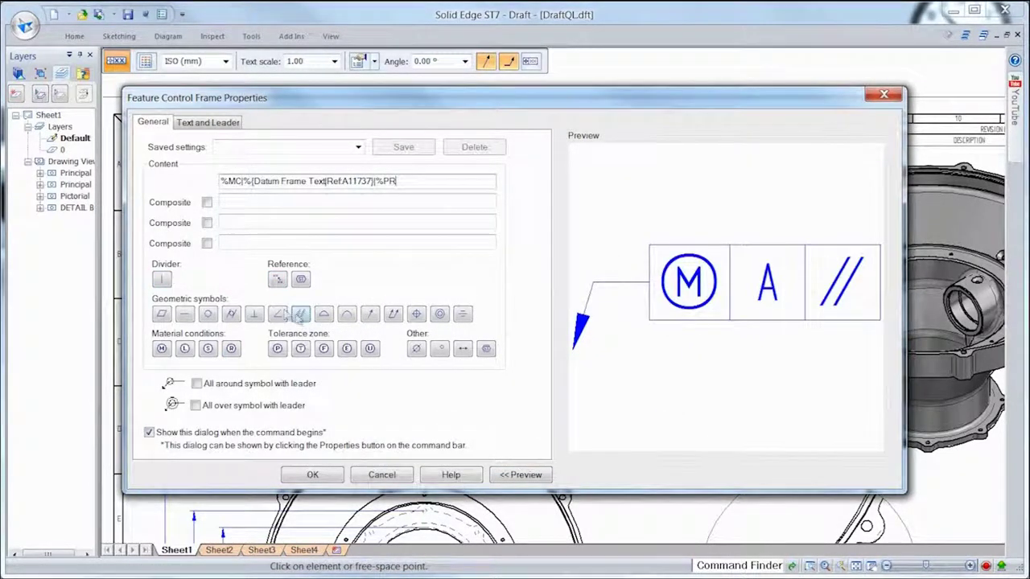
click(162, 279)
text(00)
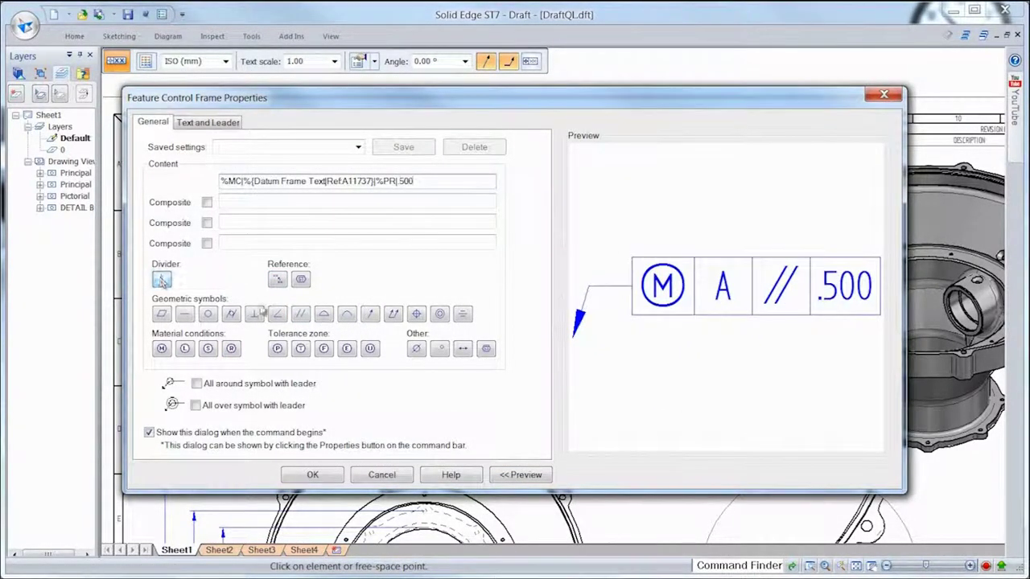
click(311, 476)
click(448, 348)
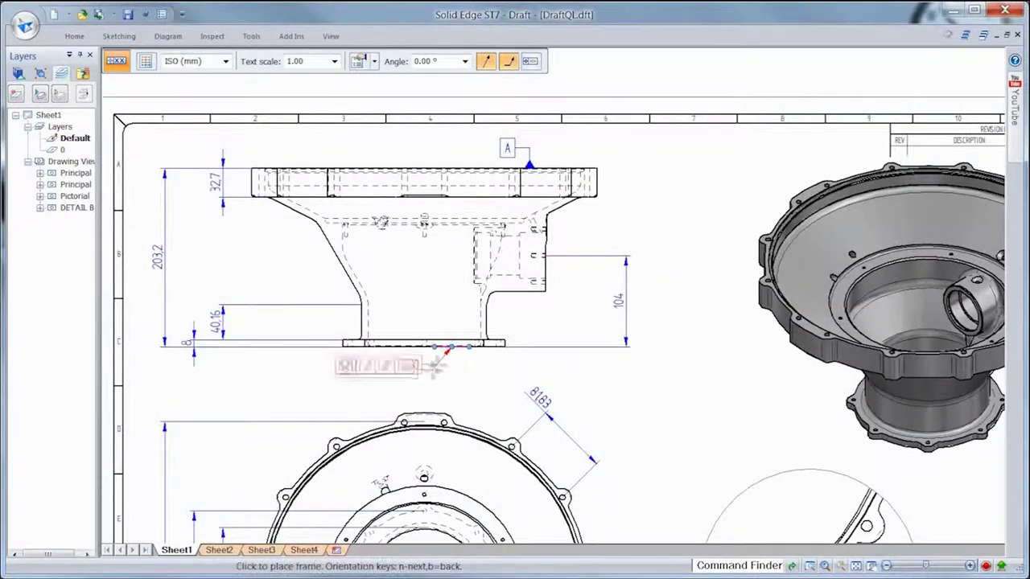
click(432, 372)
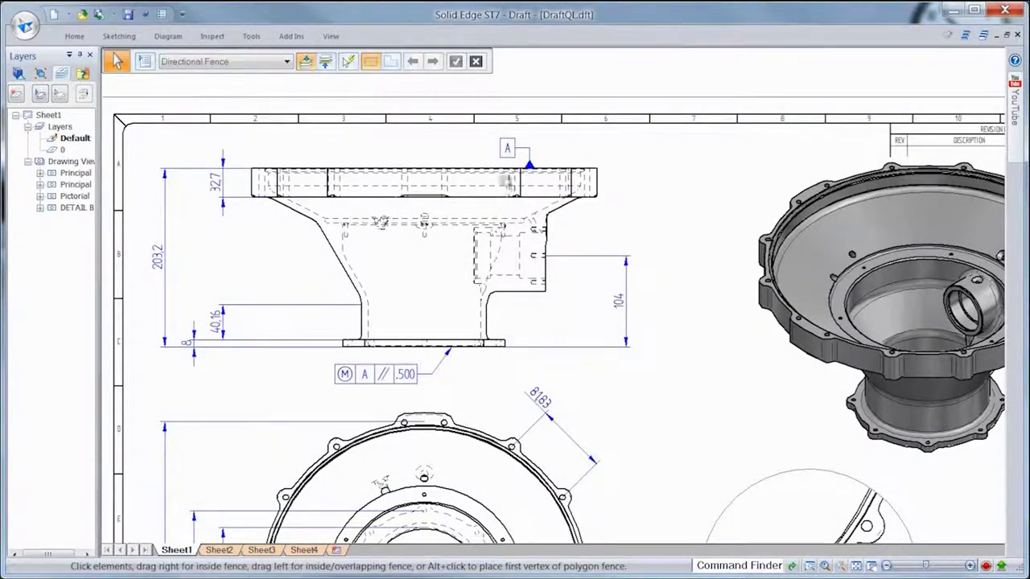
click(507, 150)
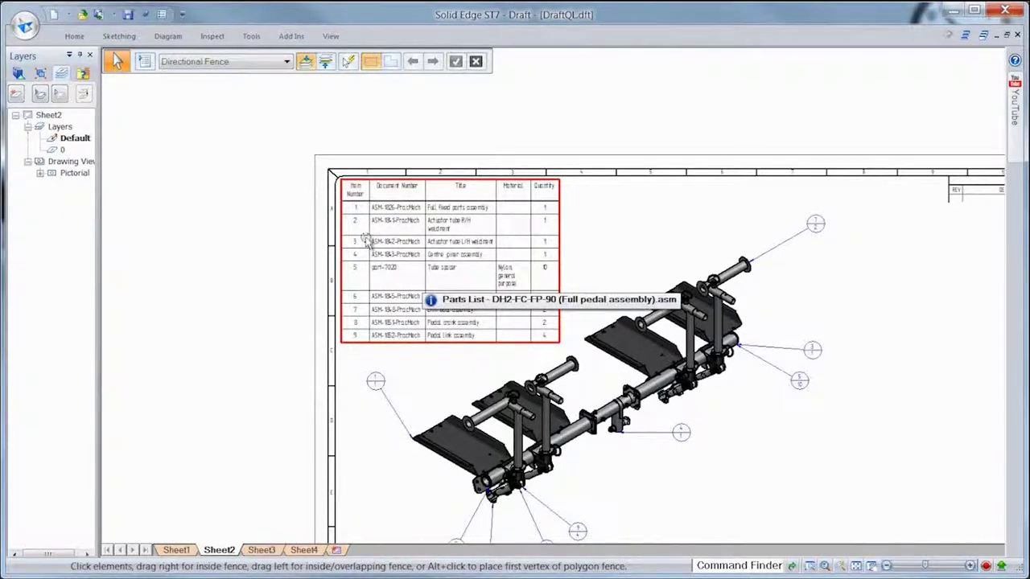
Edit Sheet2's parts list to disable part highlighting and enable thumbnails
click(366, 240)
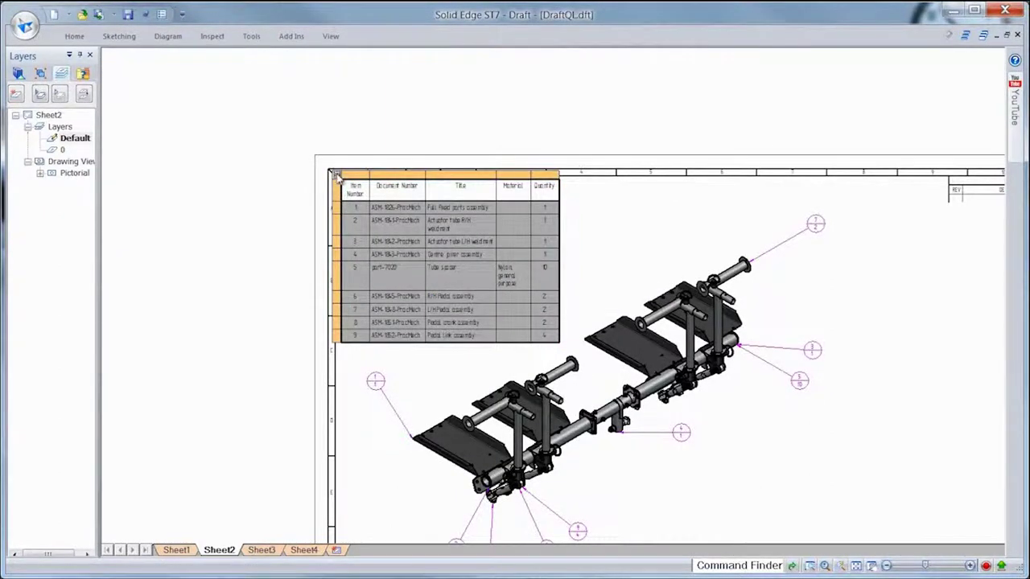
double_click(352, 226)
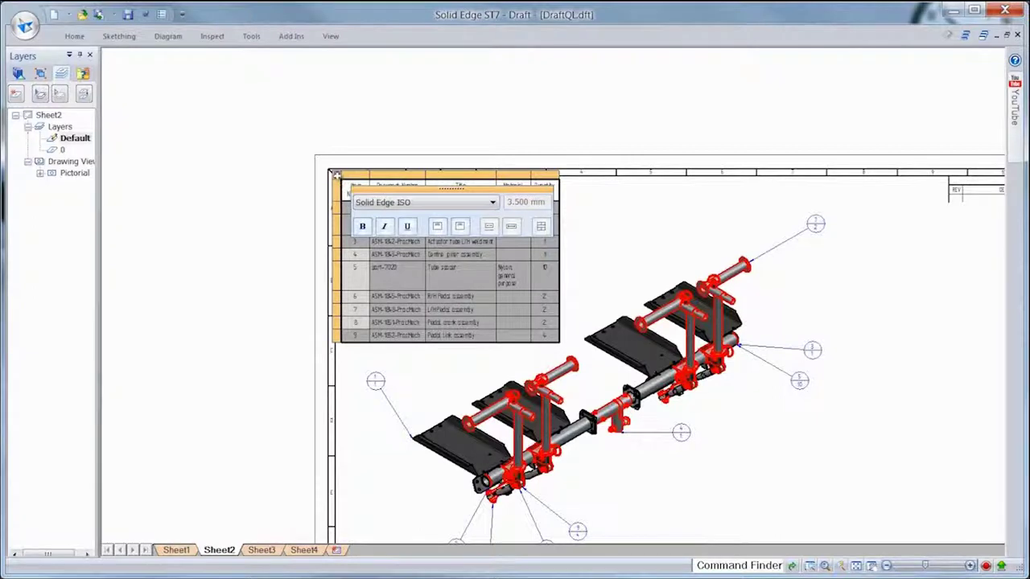
right_click(336, 177)
click(354, 187)
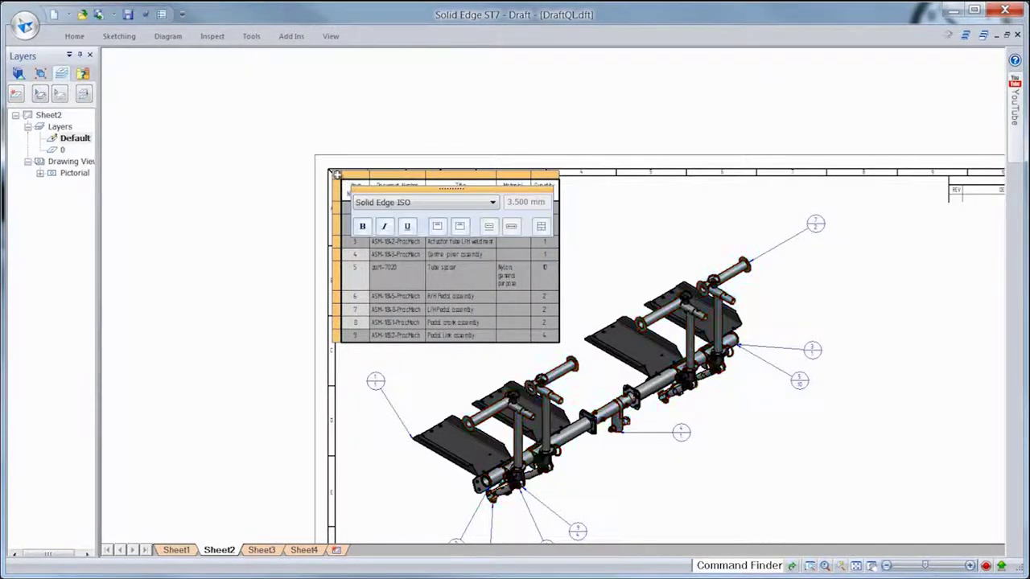
right_click(336, 177)
click(363, 208)
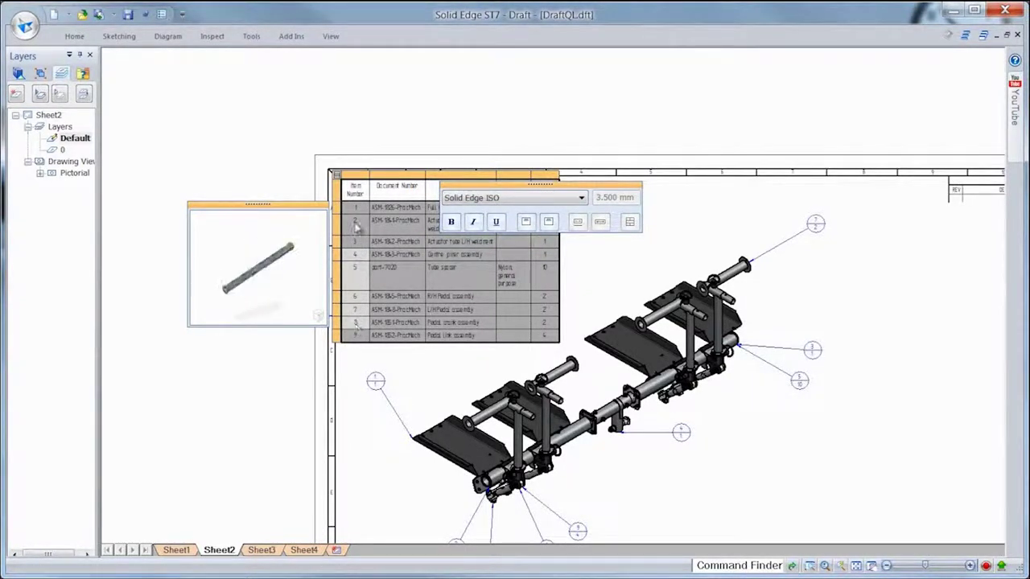
Disable parts-list thumbnails, exit table editing, and fit Sheet2 in view
right_click(336, 175)
click(366, 203)
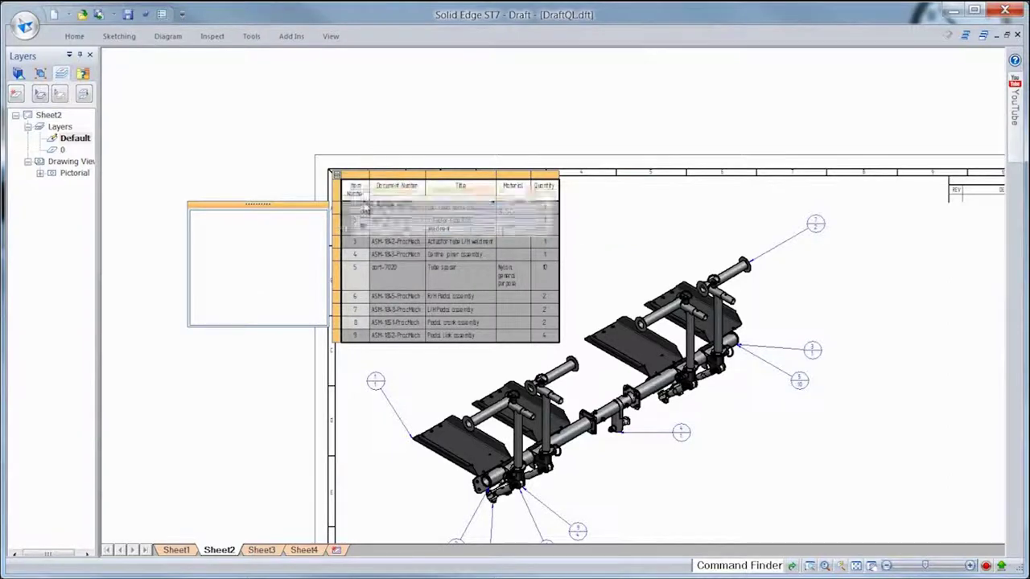
click(286, 260)
key(ctrl+shift+f)
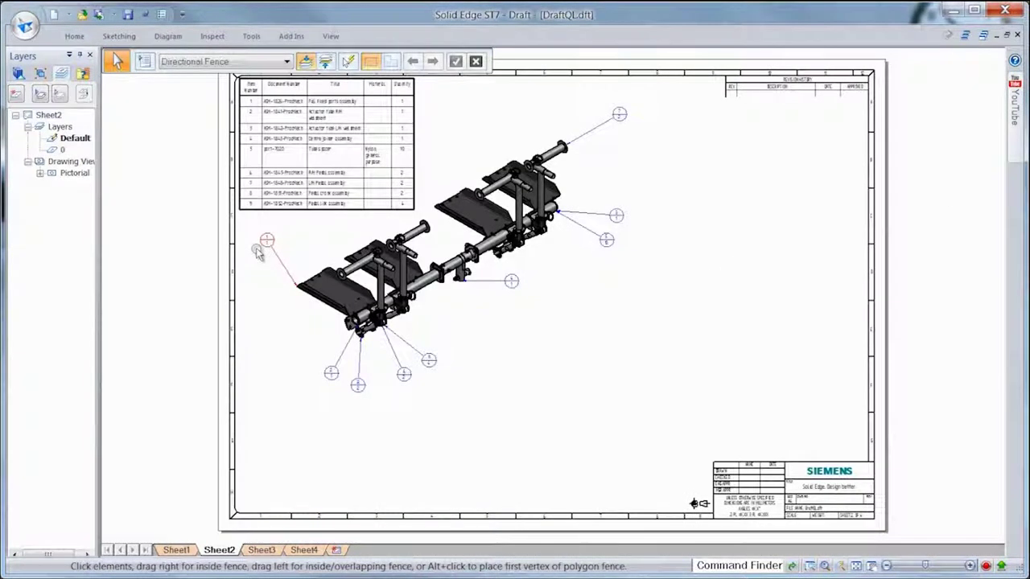
Start a new drawing view sourced from the RH pedal assembly inside the Full pedal assembly
right_click(597, 383)
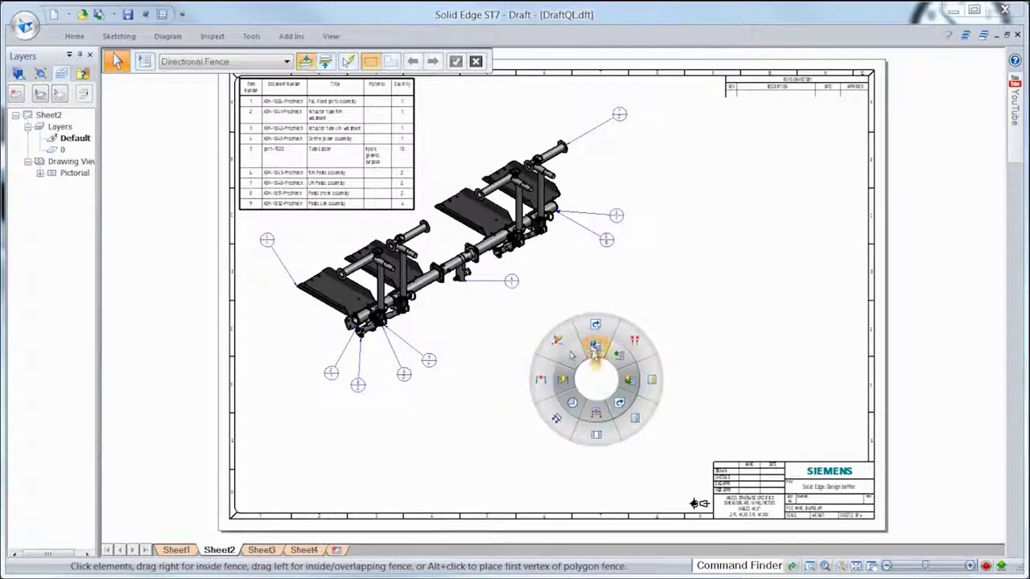
click(594, 348)
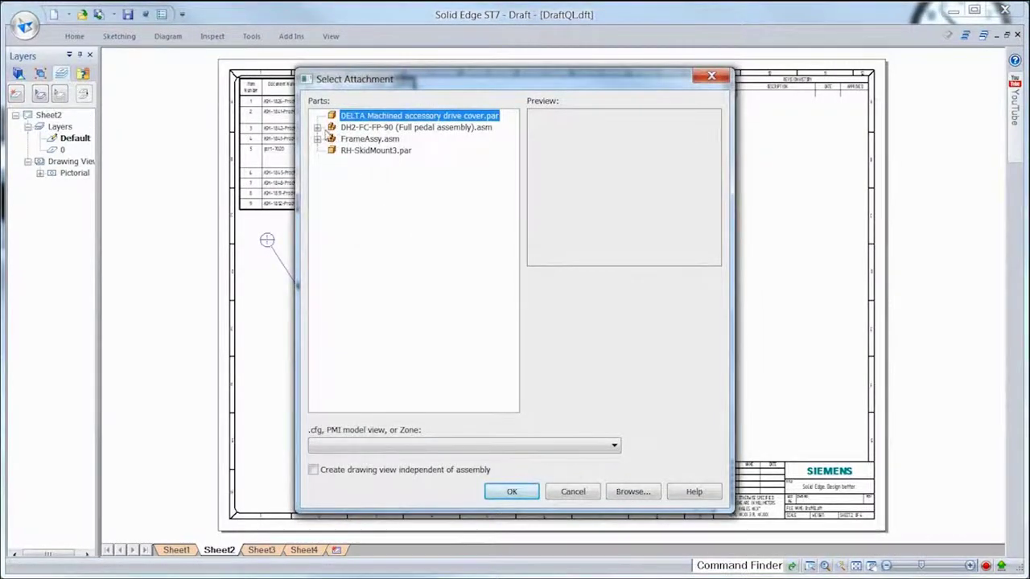
click(318, 128)
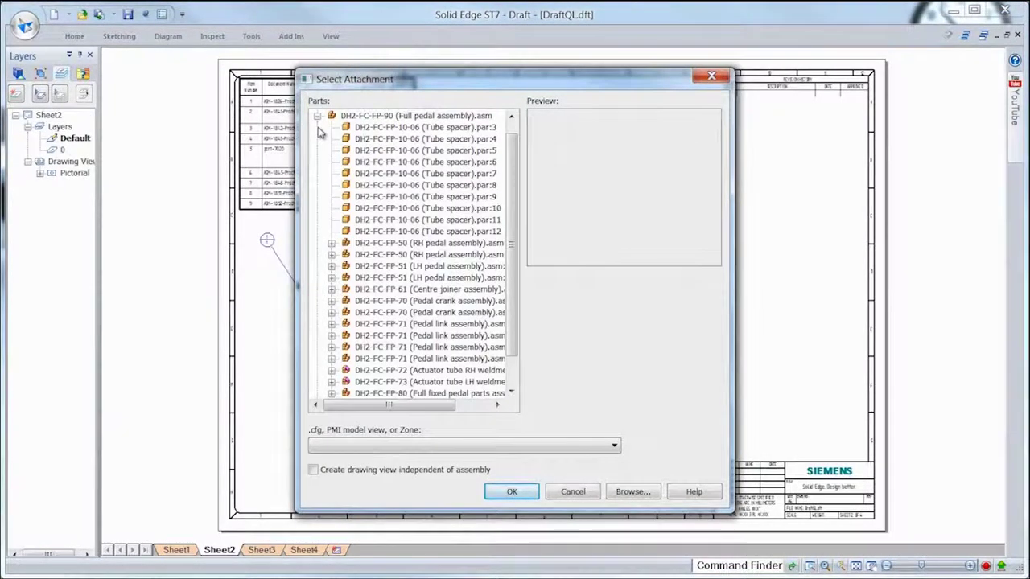
click(386, 243)
drag(483, 81, 253, 79)
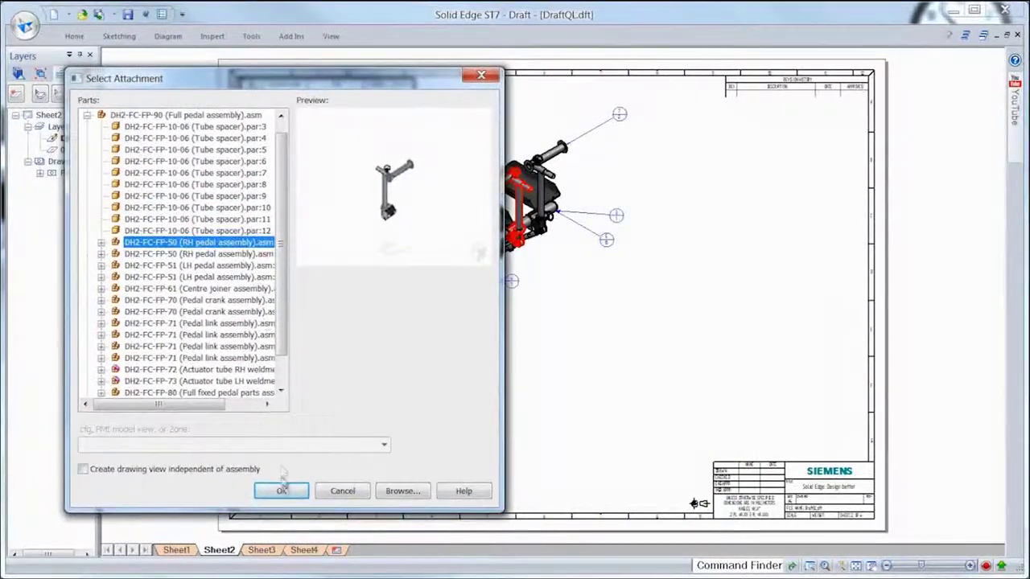
click(282, 491)
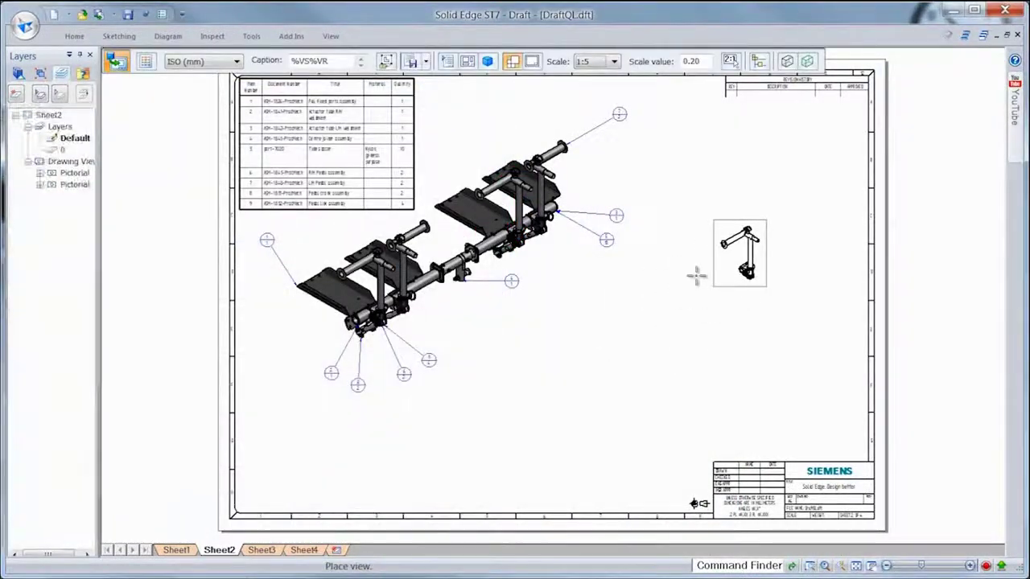
Make the view Shaded and place it at Sheet2's top right
click(787, 60)
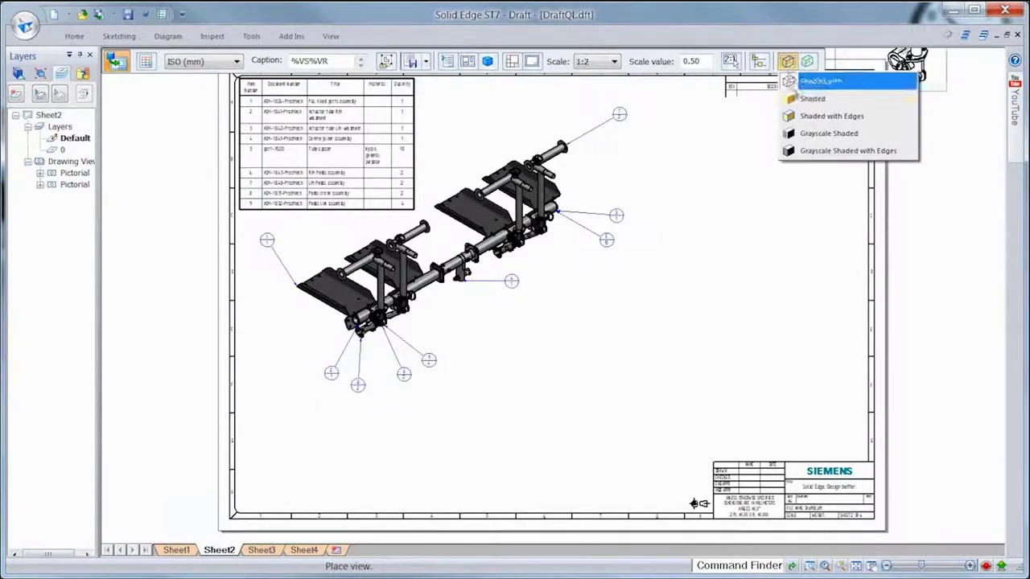
click(828, 115)
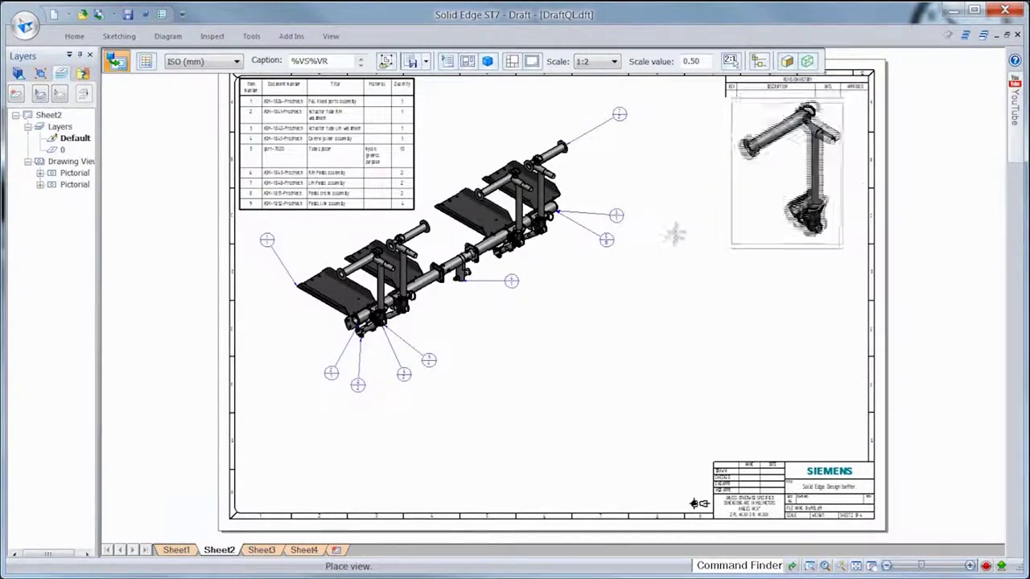
click(673, 238)
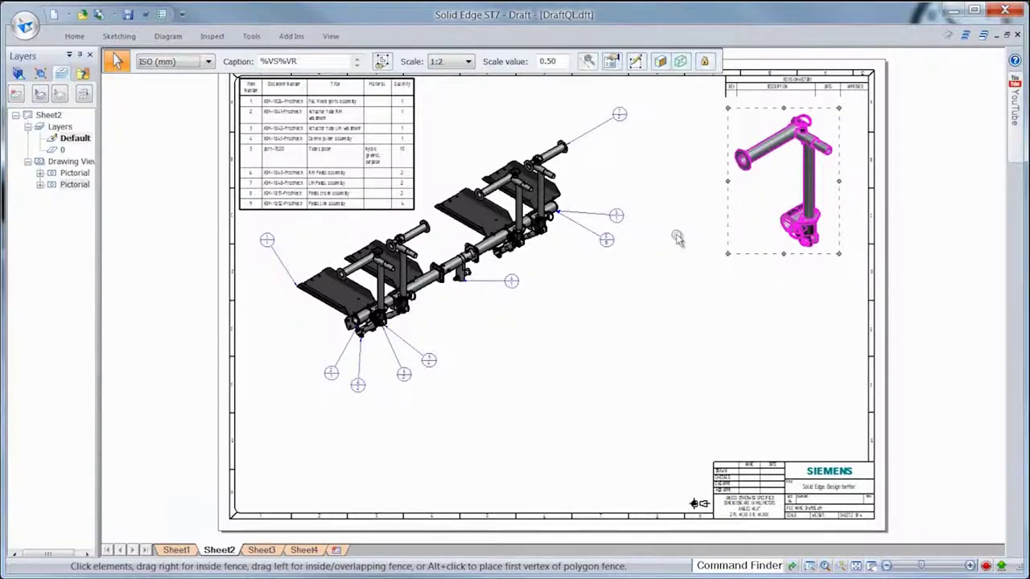
Choose a single part from the RH pedal assembly as the new view source
click(677, 238)
right_drag(667, 294, 699, 337)
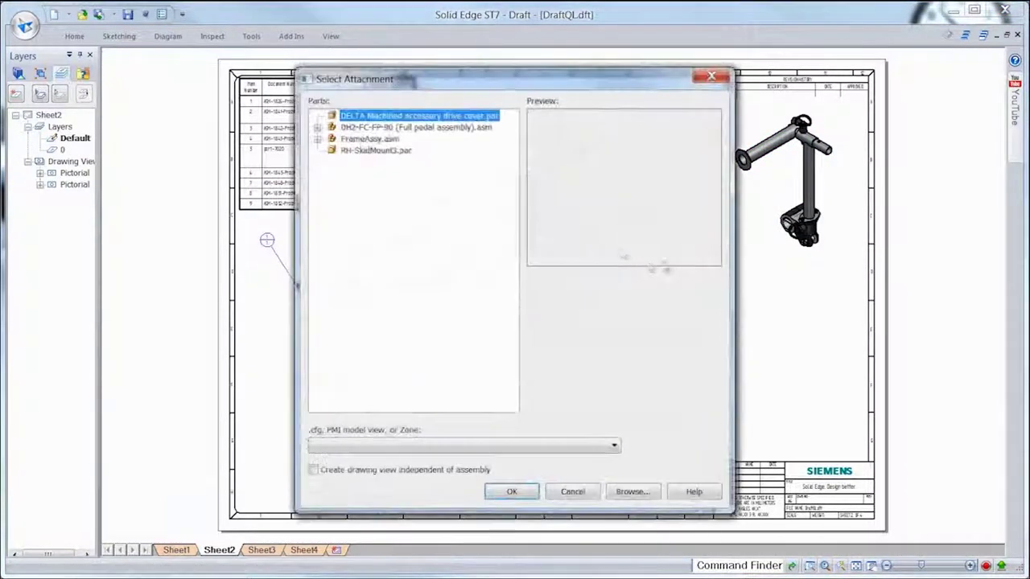
click(330, 242)
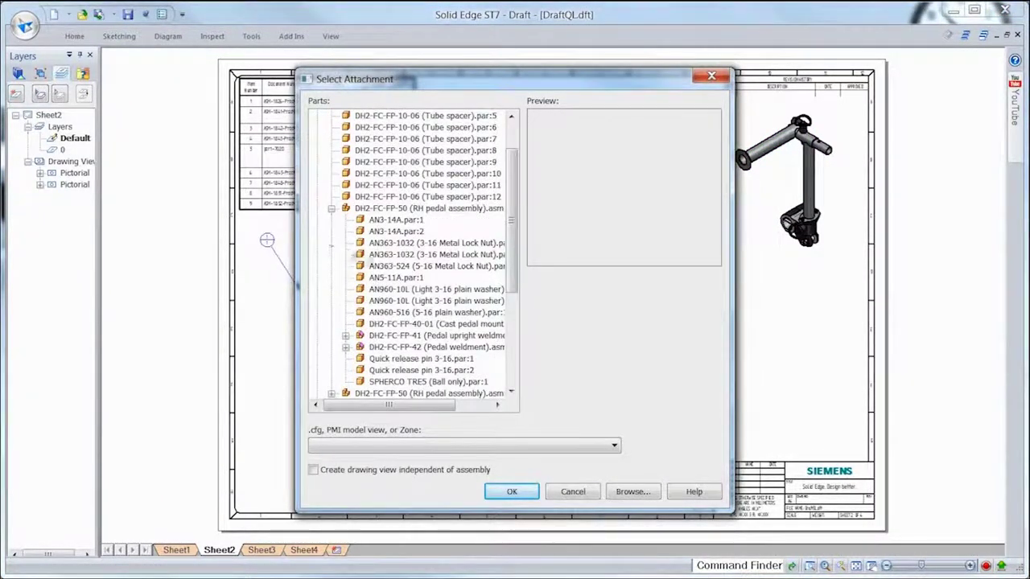
click(426, 324)
click(512, 492)
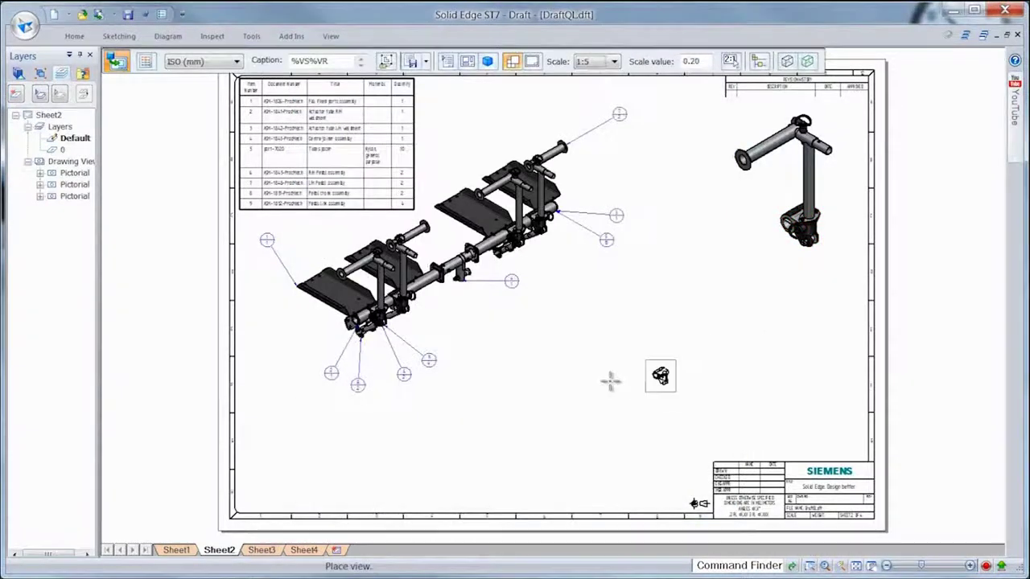
Place flat, side, front and isometric views of the part below the assembly, then go to Sheet3
click(487, 61)
click(515, 119)
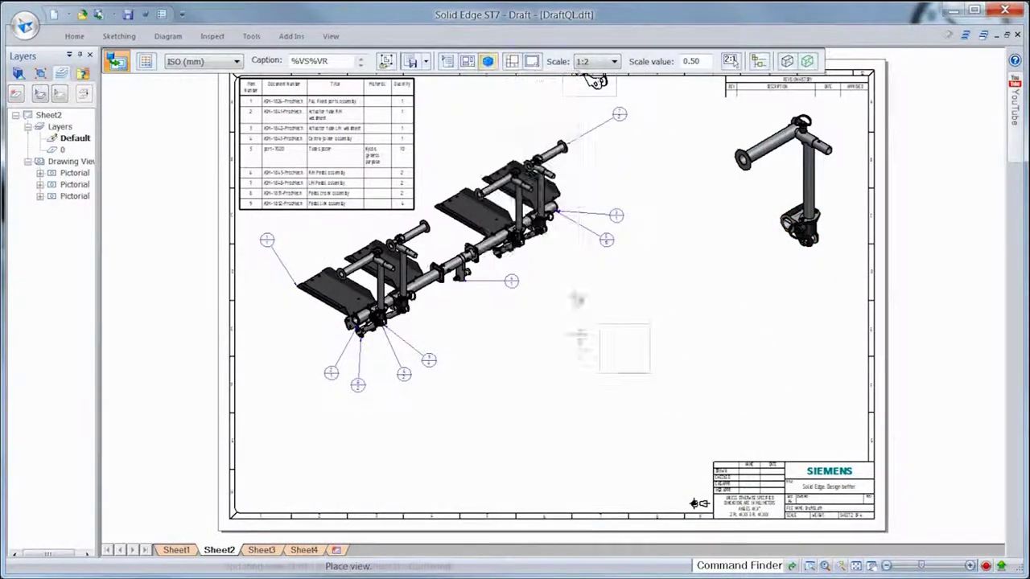
click(455, 394)
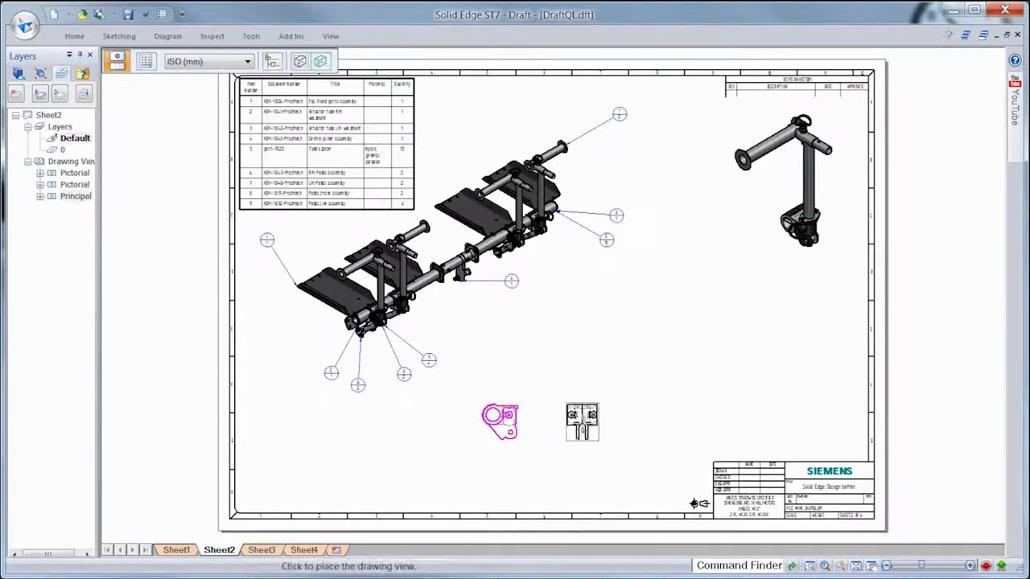
click(581, 418)
click(497, 362)
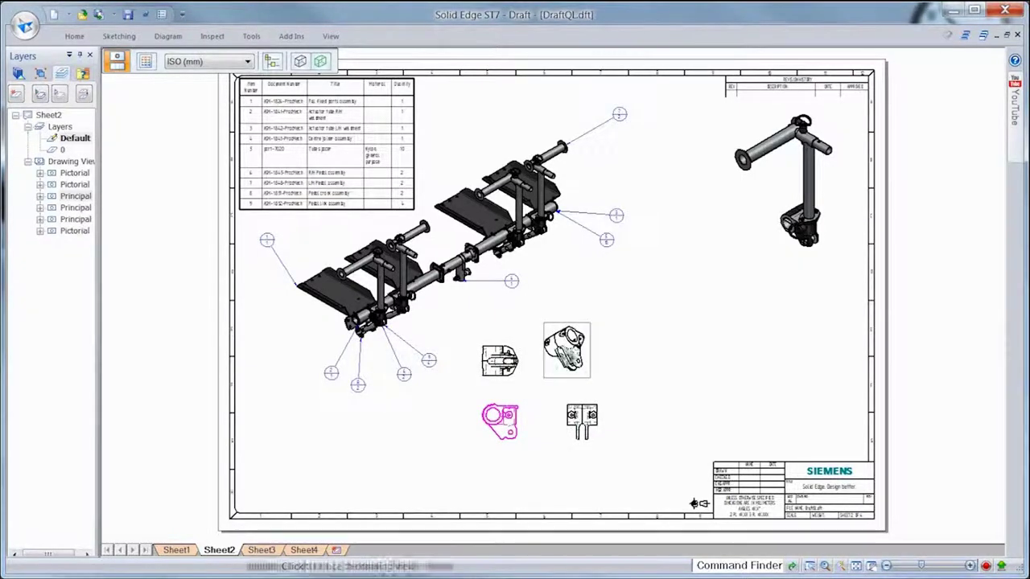
click(565, 347)
click(269, 551)
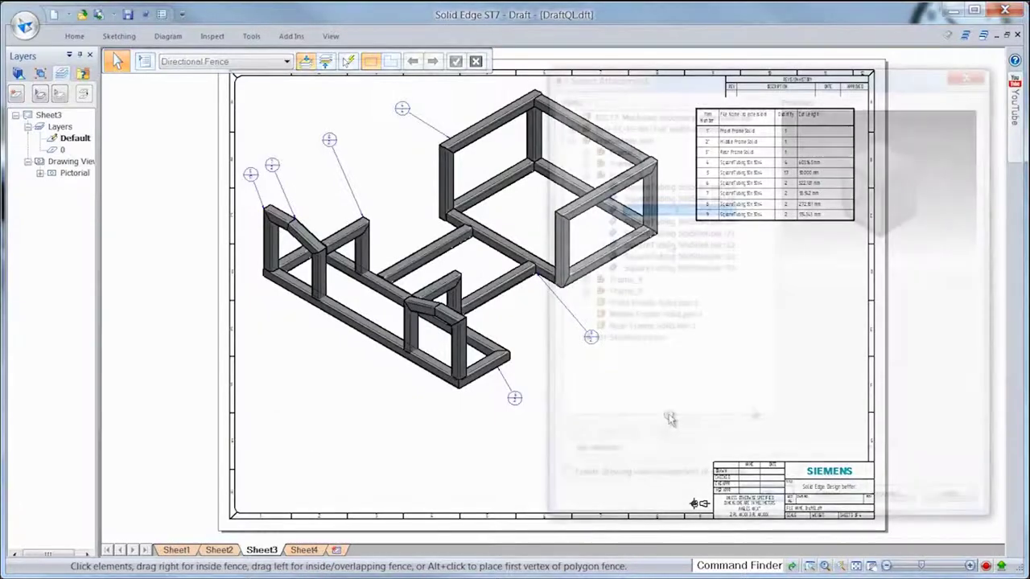
Place 1:2-scale side, square end and pictorial views of one frame tube below the frame
click(770, 492)
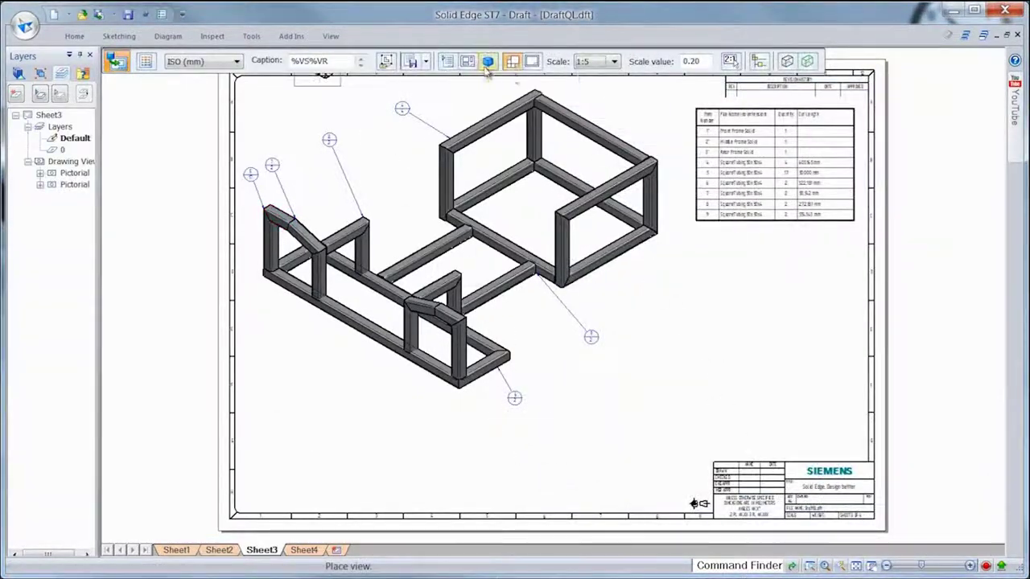
click(613, 61)
click(523, 192)
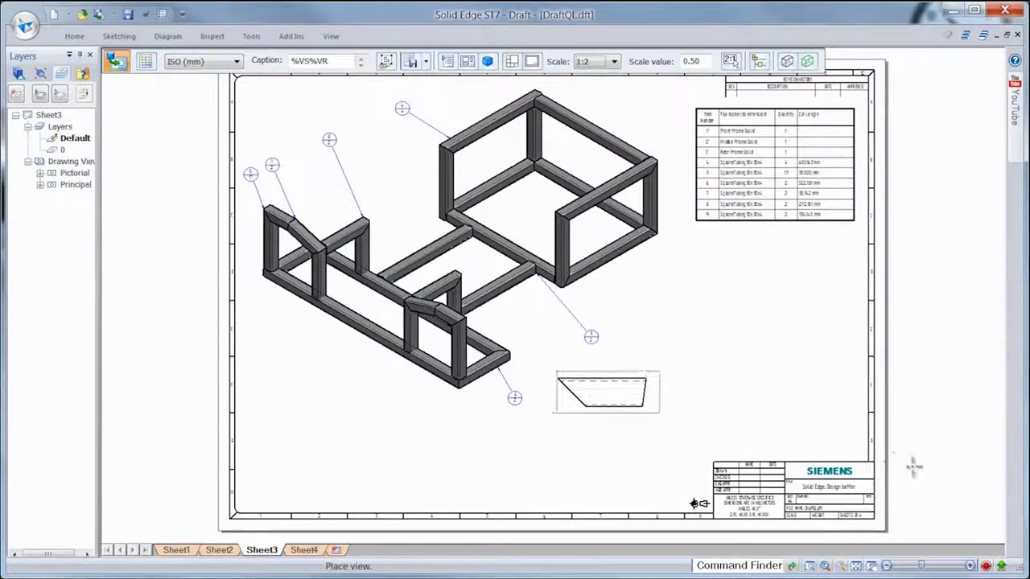
click(939, 475)
click(722, 420)
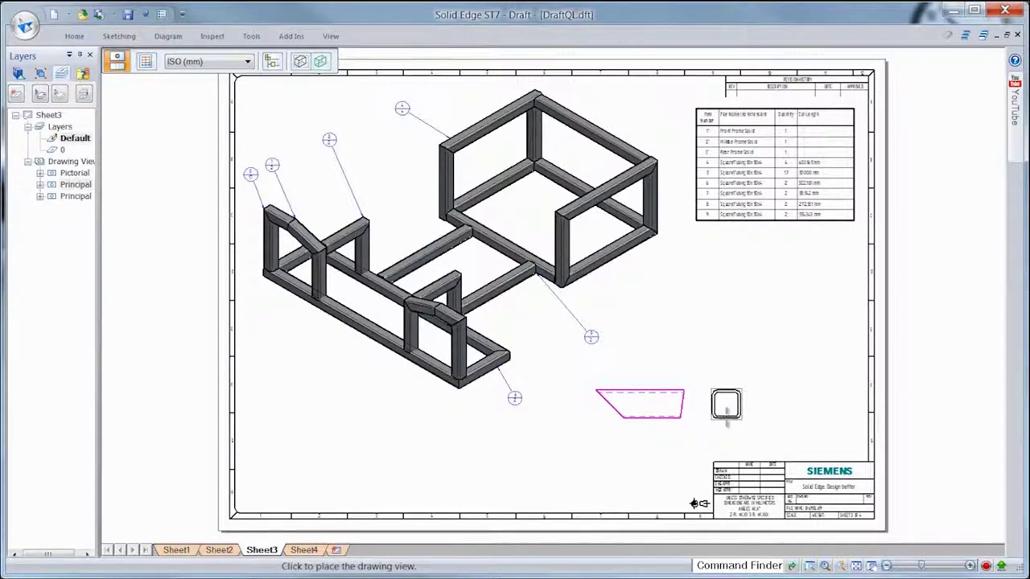
click(733, 357)
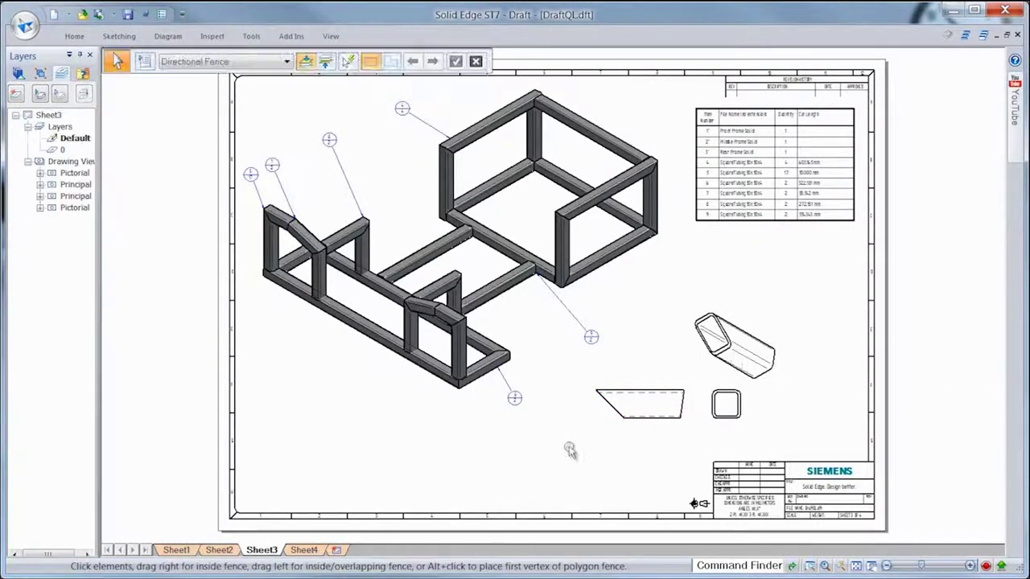
On Sheet4, add horizontal coordinate dimensions below the flat bracket from the bottom circle's centre
click(316, 550)
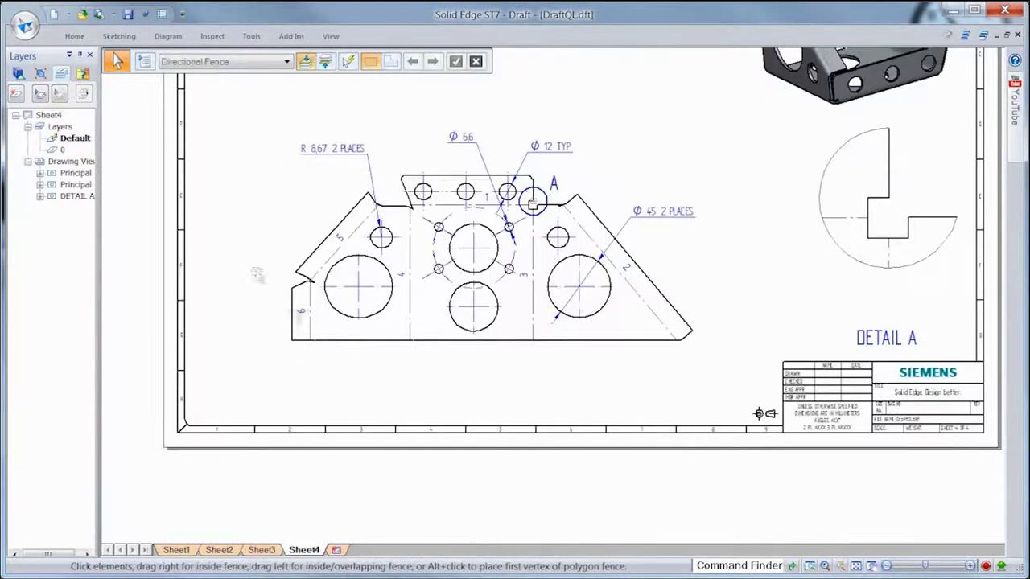
click(72, 36)
click(595, 66)
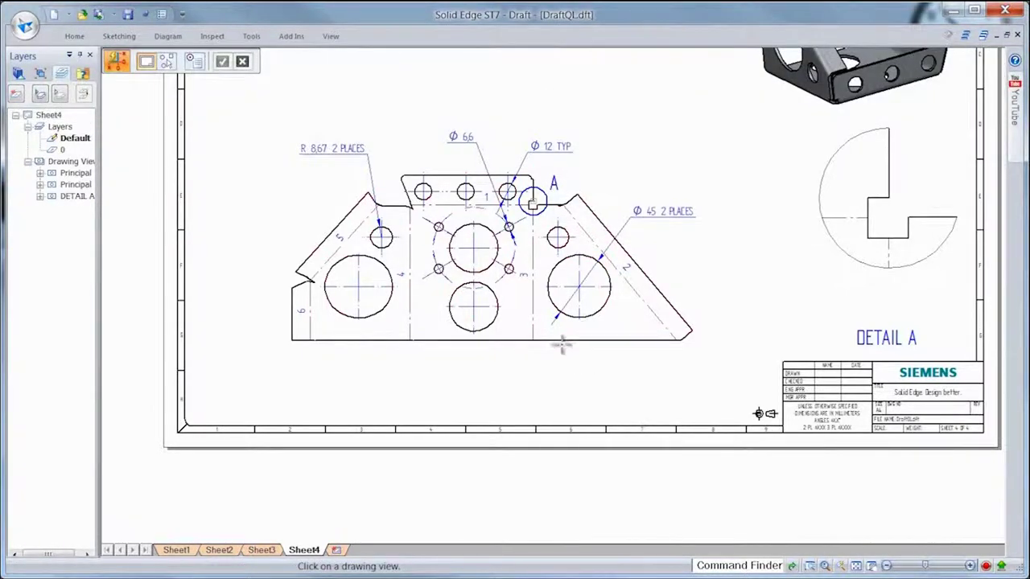
click(556, 348)
click(485, 326)
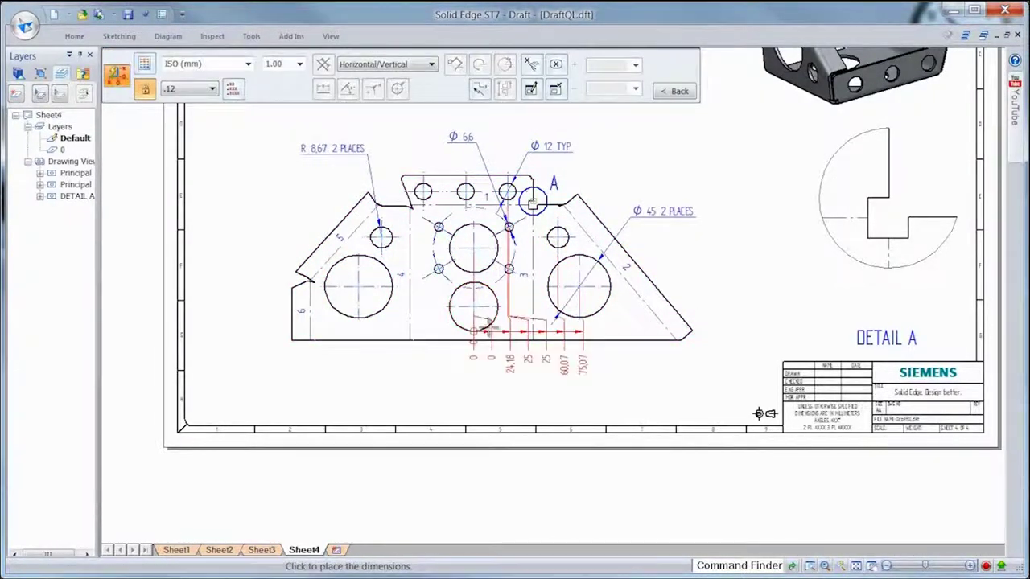
click(476, 368)
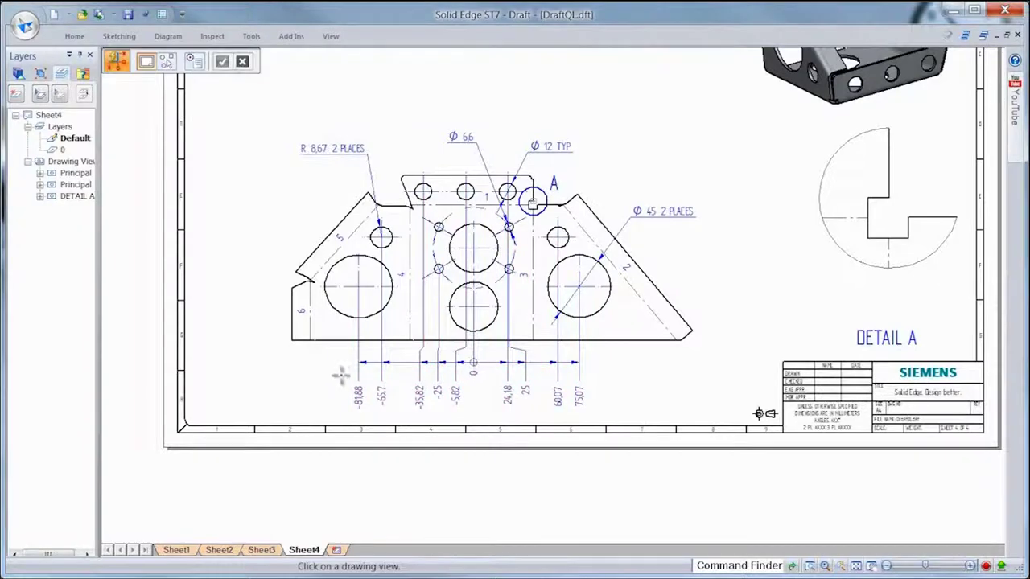
Add vertical coordinate dimensions left of the bracket, measured from its bottom edge
click(328, 342)
click(298, 340)
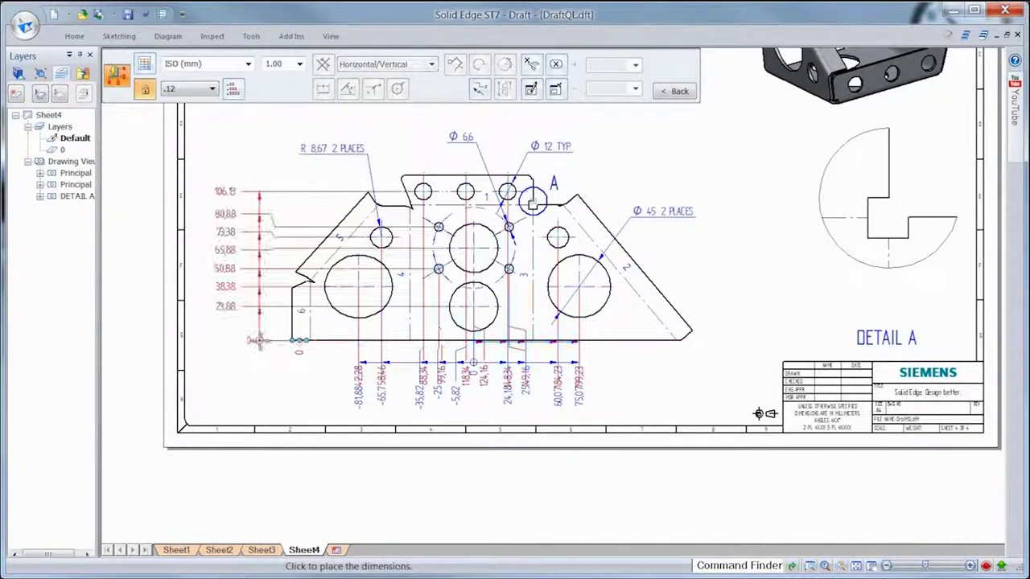
click(256, 340)
key(Escape)
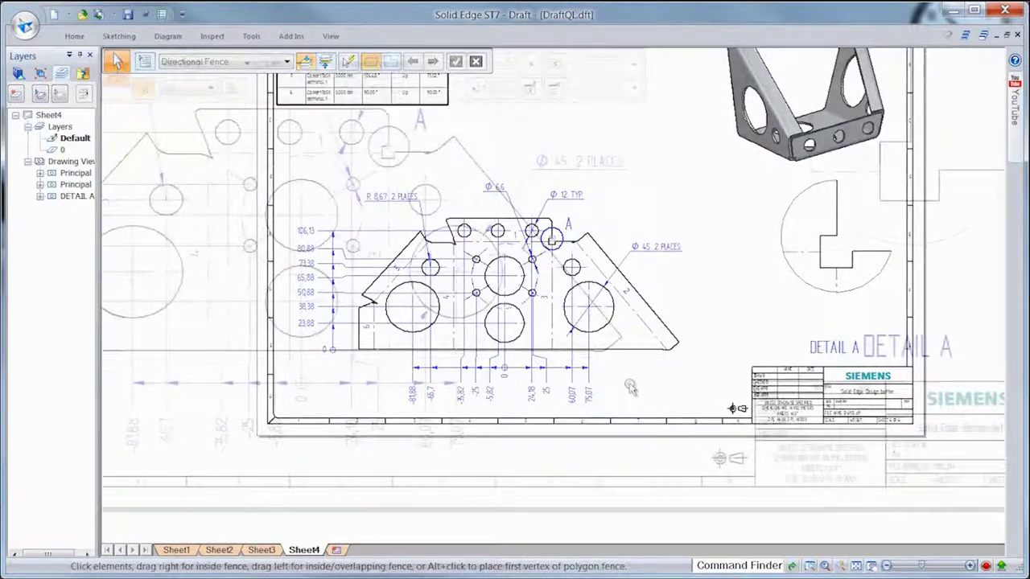
Add the 39.32 and 45.07 coordinate dimensions to Detail A
click(879, 193)
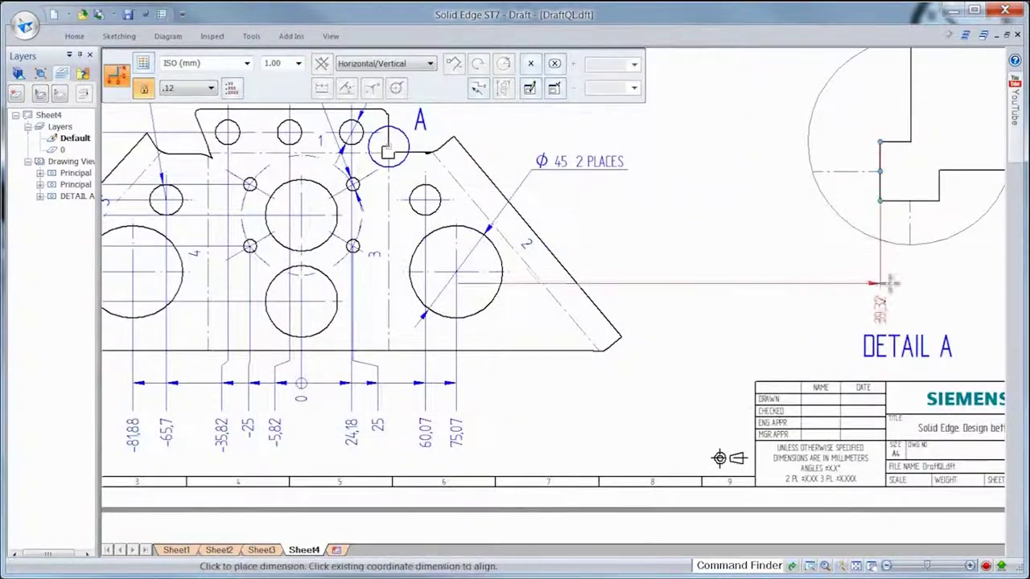
click(881, 289)
click(939, 186)
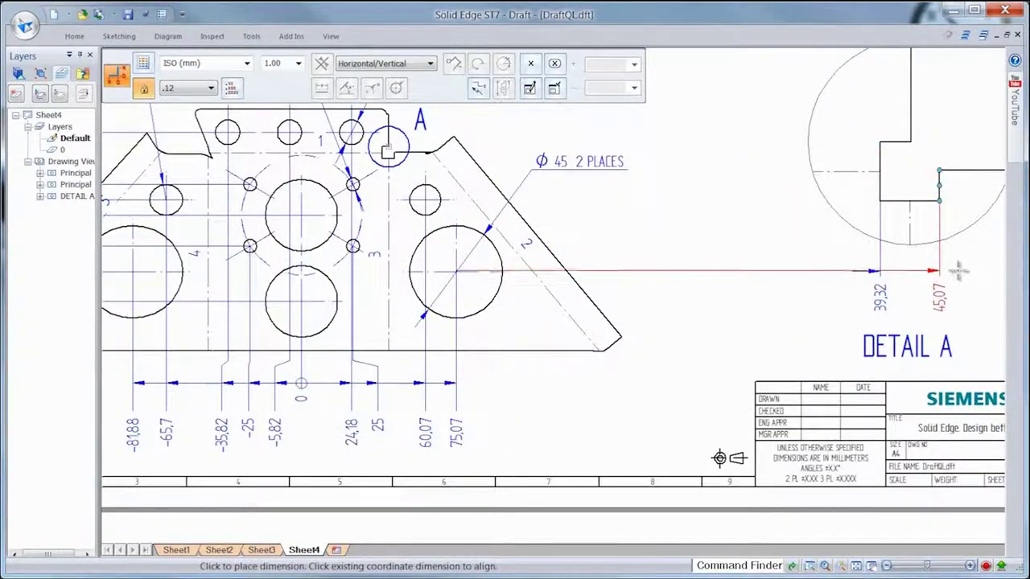
click(953, 274)
key(Escape)
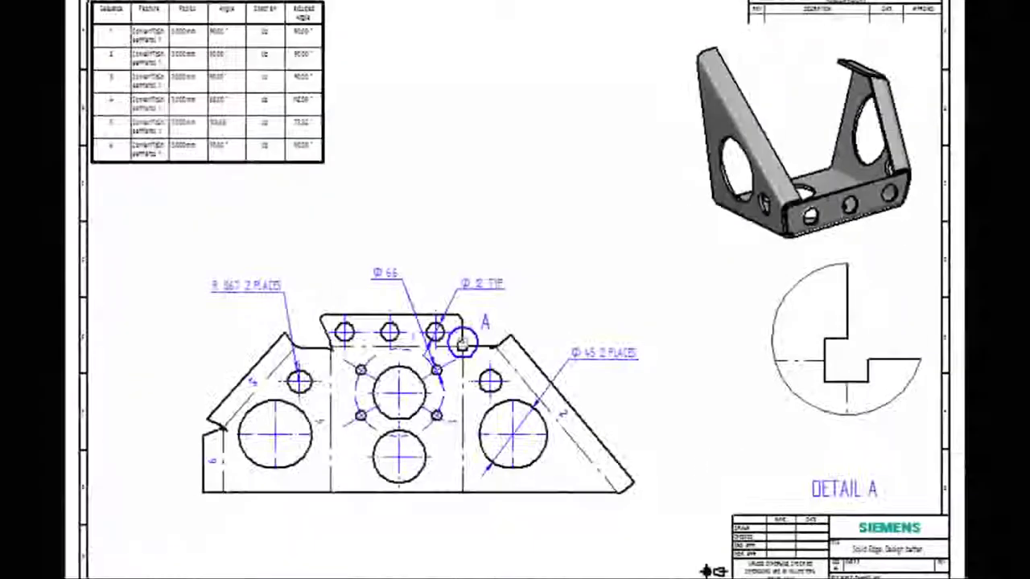